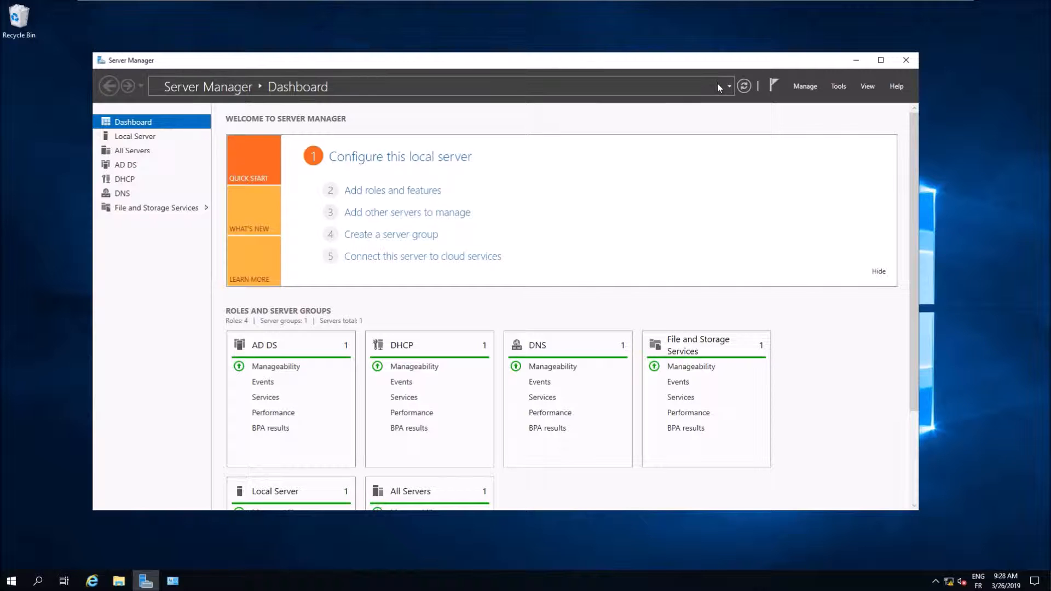
# - Start adding roles and features as a role-based installation on the DC server, proceeding to the server role selection
pyautogui.click(127, 184)
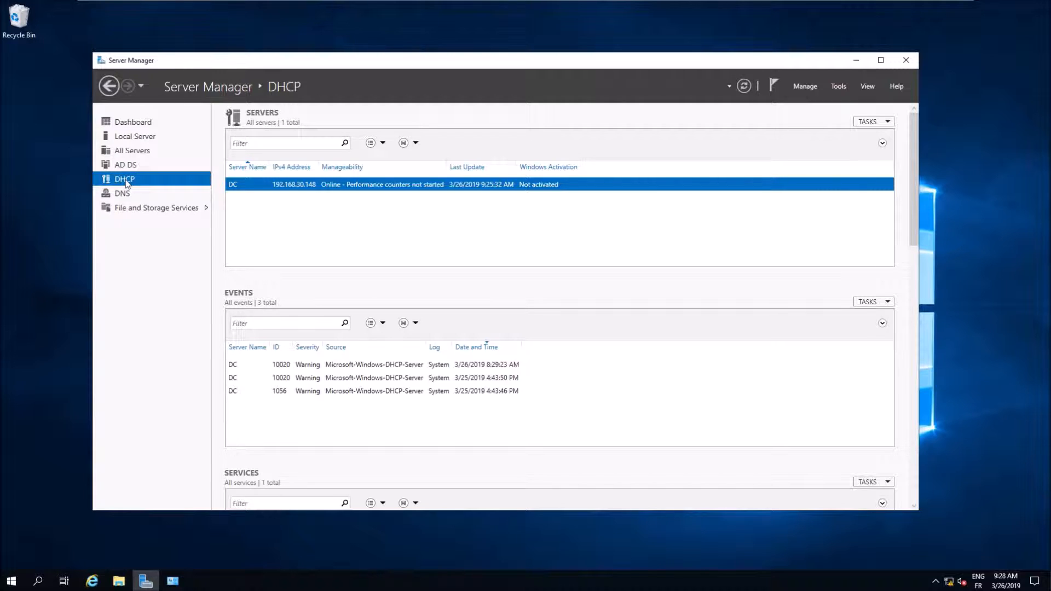
pyautogui.click(819, 85)
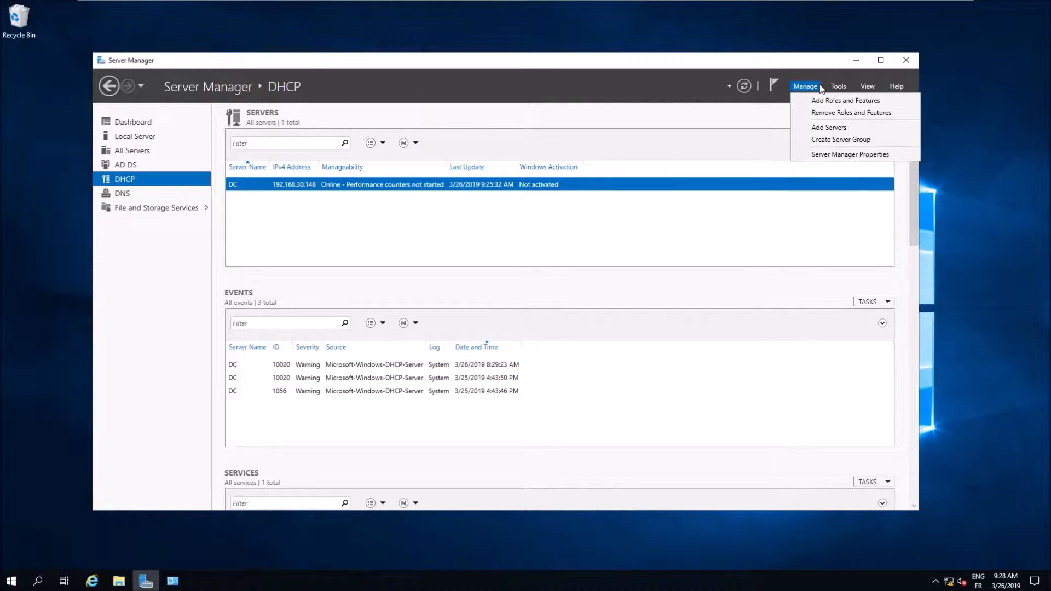
pyautogui.click(821, 102)
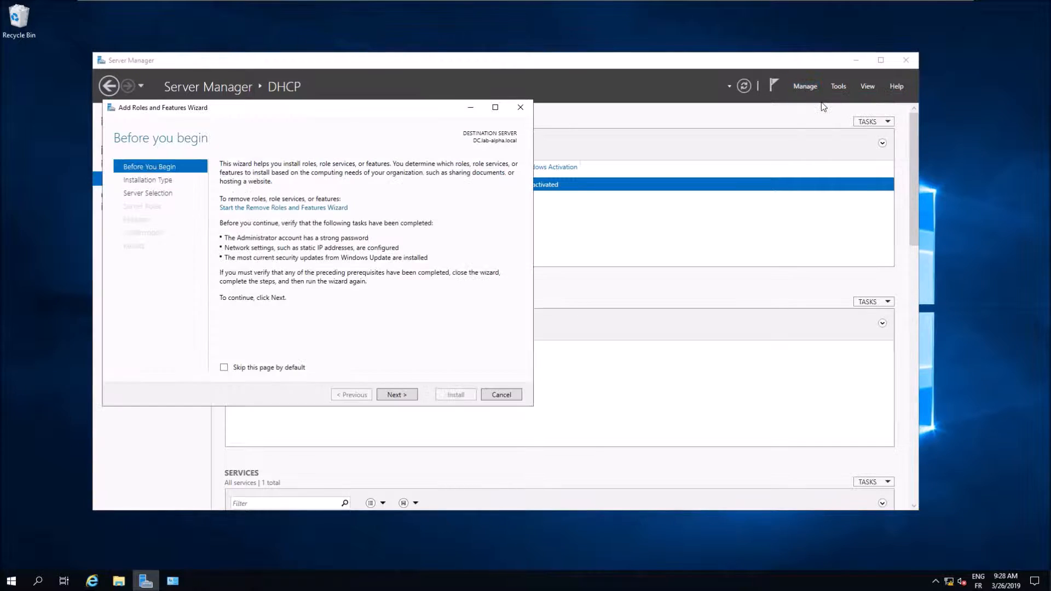
pyautogui.moveTo(376, 107); pyautogui.dragTo(501, 142)
pyautogui.click(519, 429)
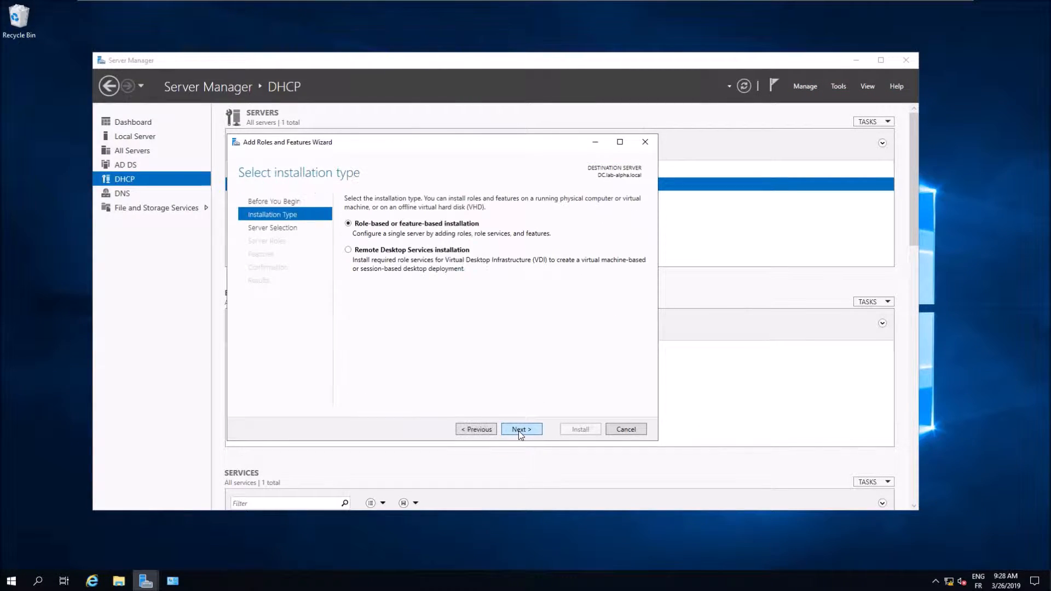
pyautogui.click(519, 429)
pyautogui.click(519, 429)
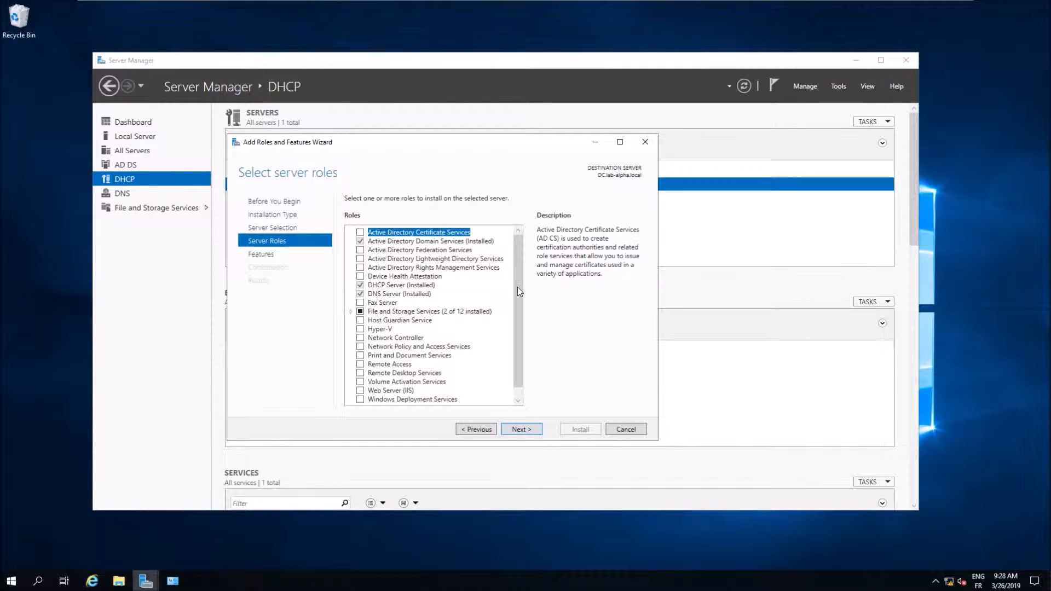
# - Choose the Windows Deployment Services role with its management tools, keeping the Deployment Server and Transport Server role services
pyautogui.scroll(-1, 518, 286)
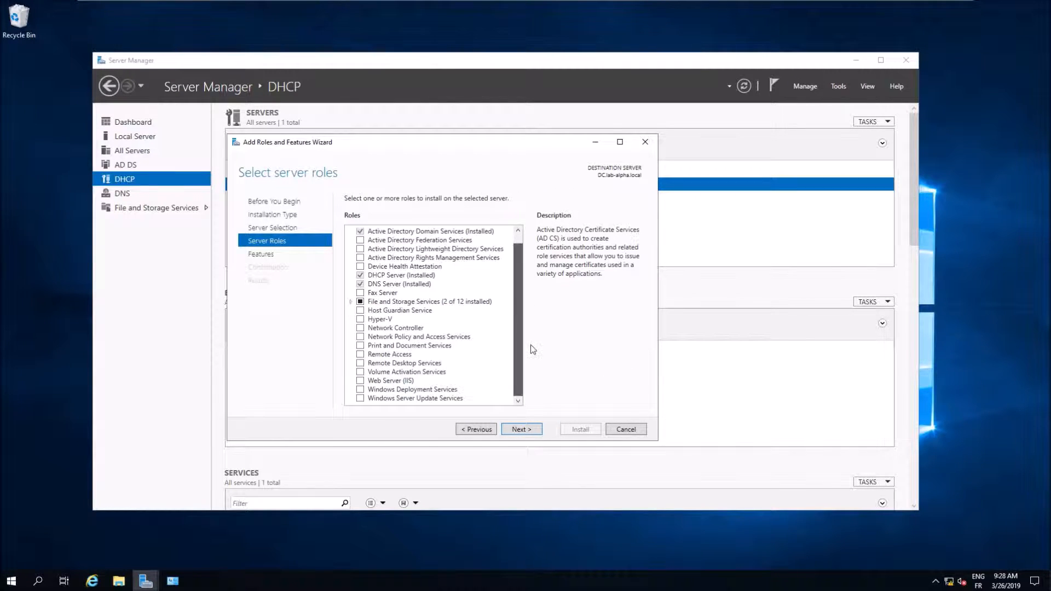
pyautogui.click(359, 390)
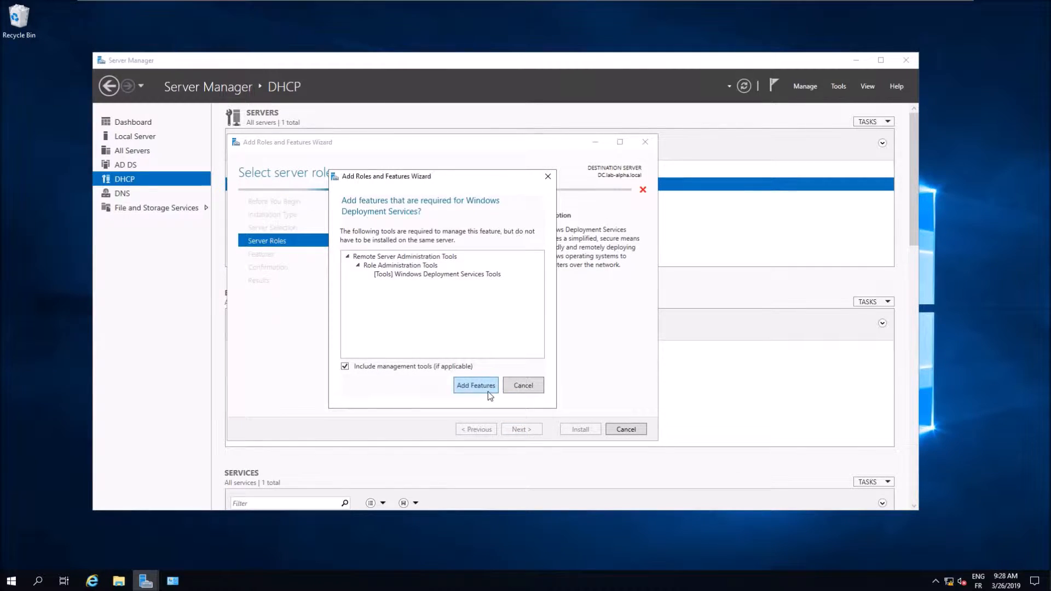
pyautogui.click(486, 388)
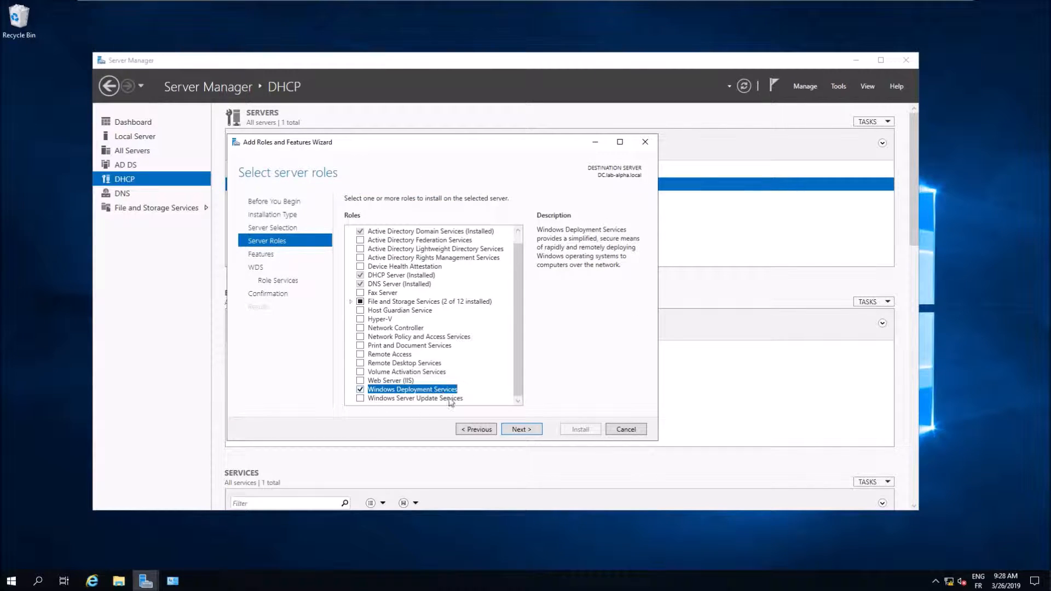
pyautogui.click(506, 429)
pyautogui.click(507, 429)
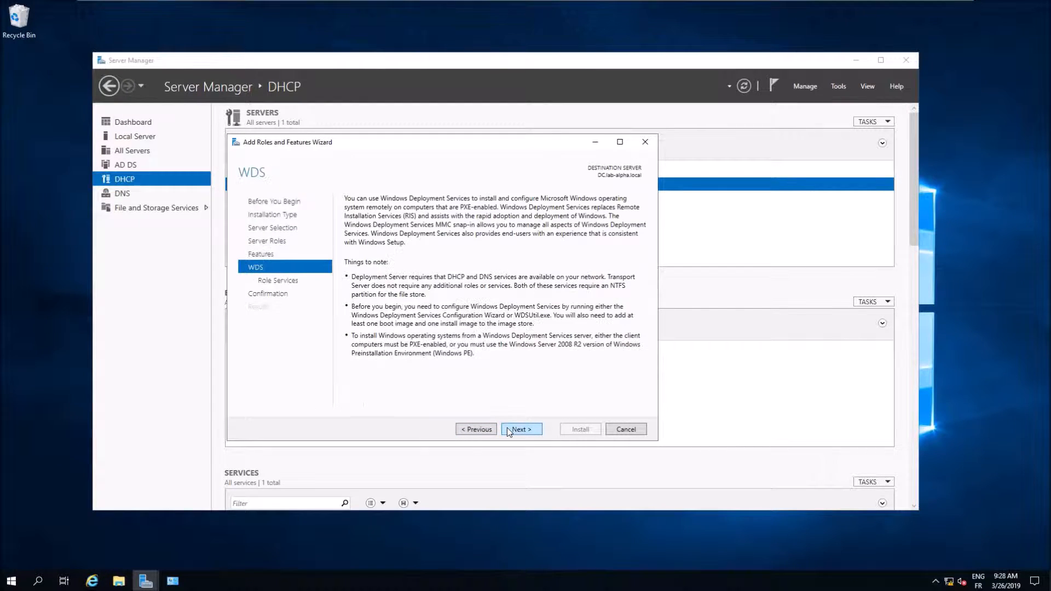
pyautogui.click(507, 430)
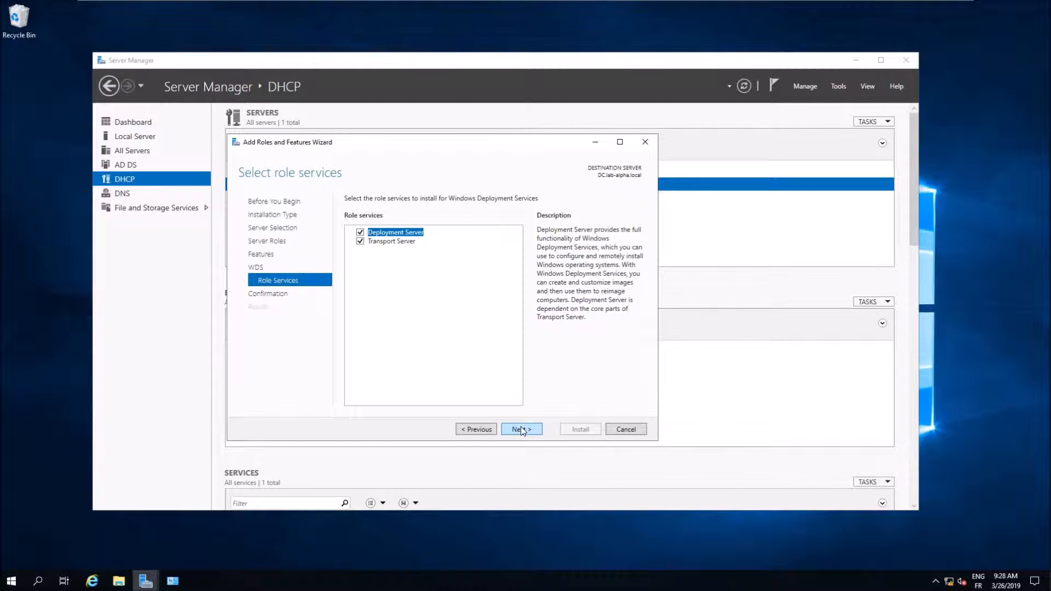
pyautogui.click(522, 431)
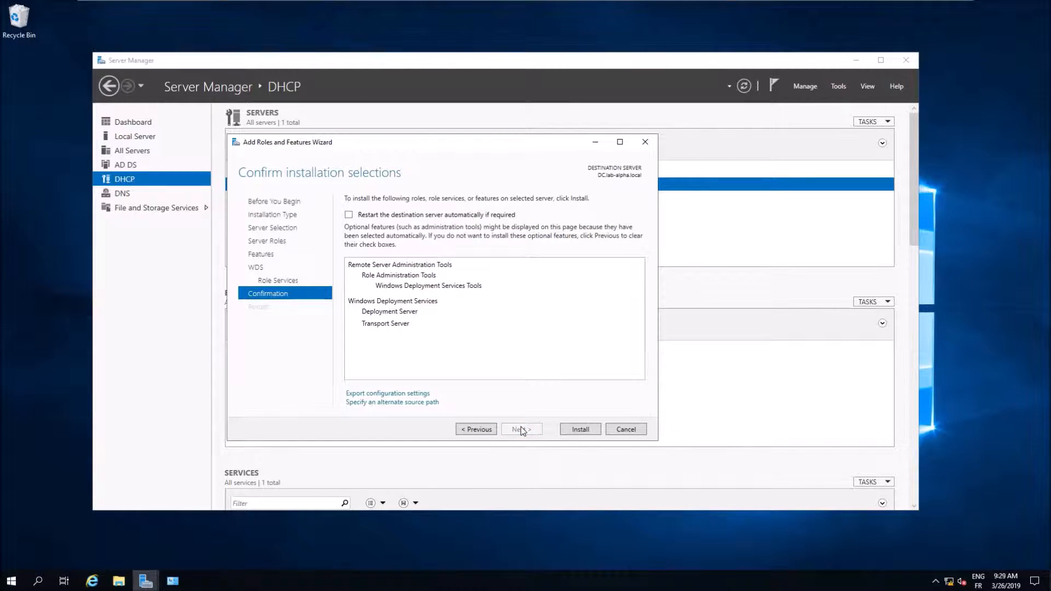
# - Allow the destination server to restart automatically if required, install the selected role, and close the wizard when finished
pyautogui.click(414, 215)
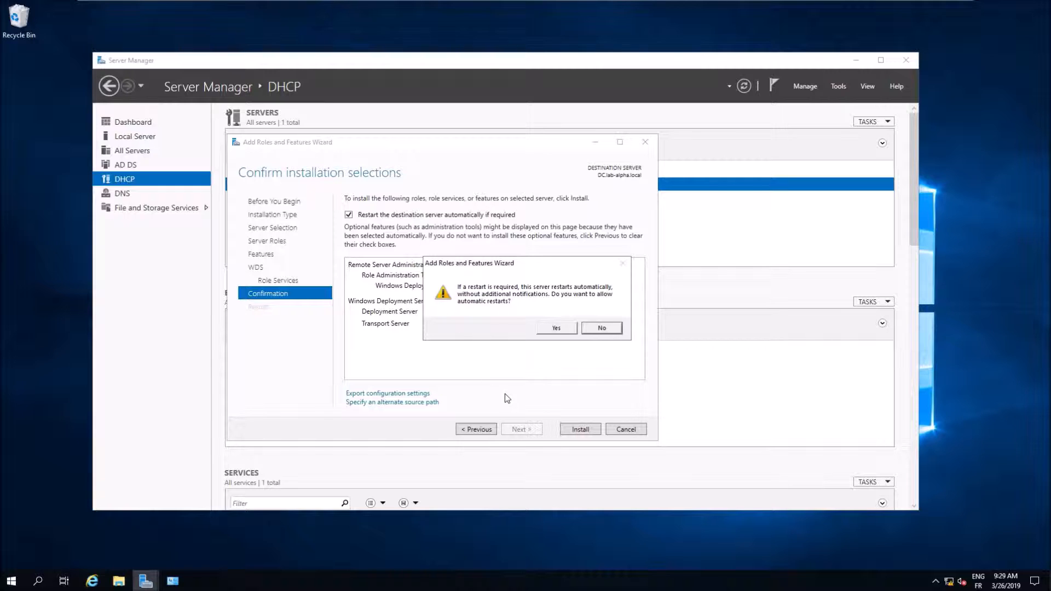
pyautogui.click(556, 330)
pyautogui.click(587, 431)
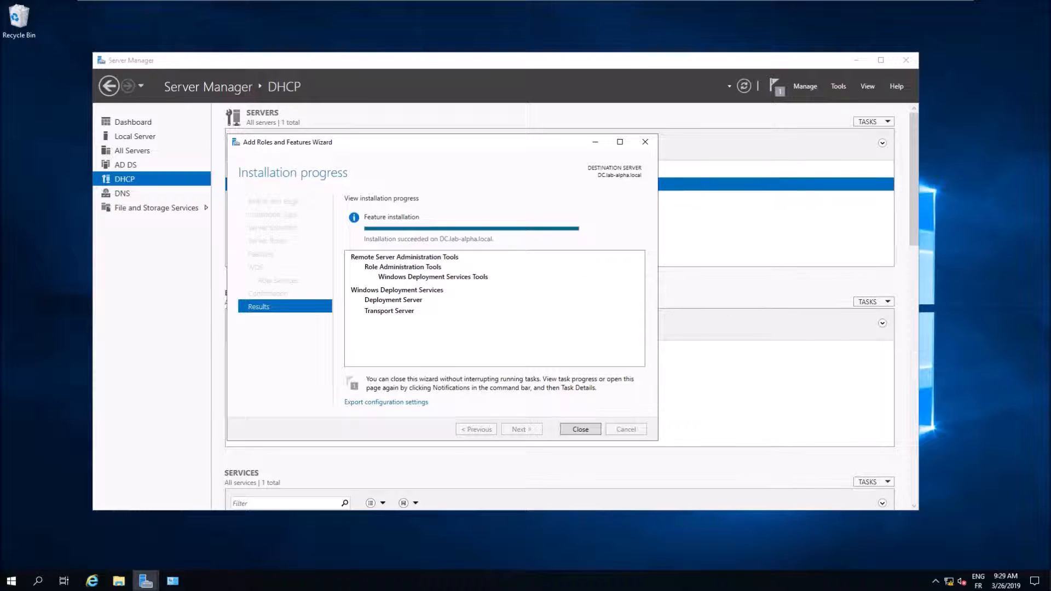
pyautogui.moveTo(466, 148); pyautogui.dragTo(650, 126)
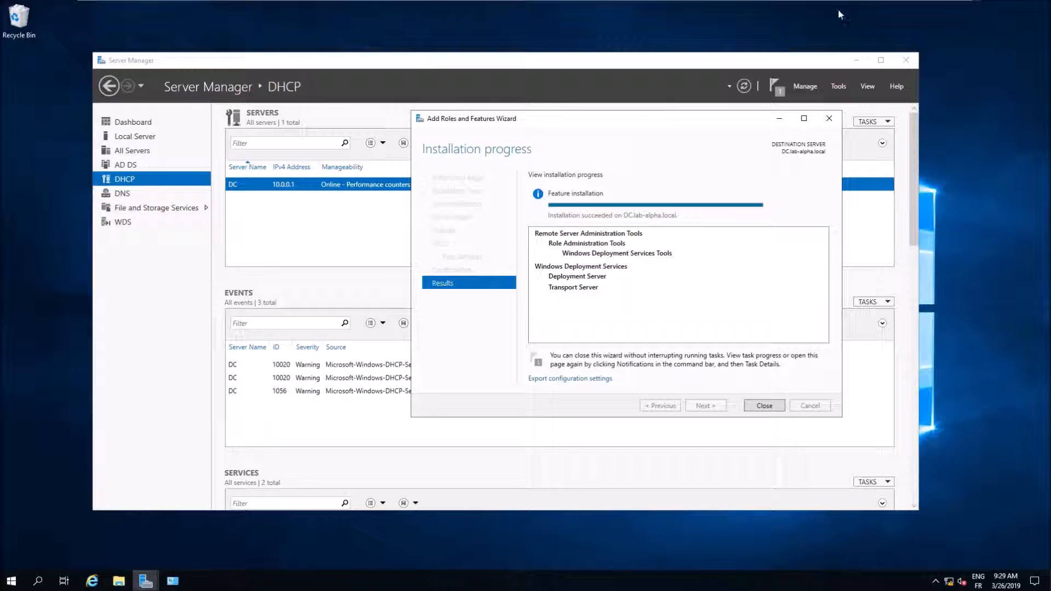
pyautogui.click(764, 406)
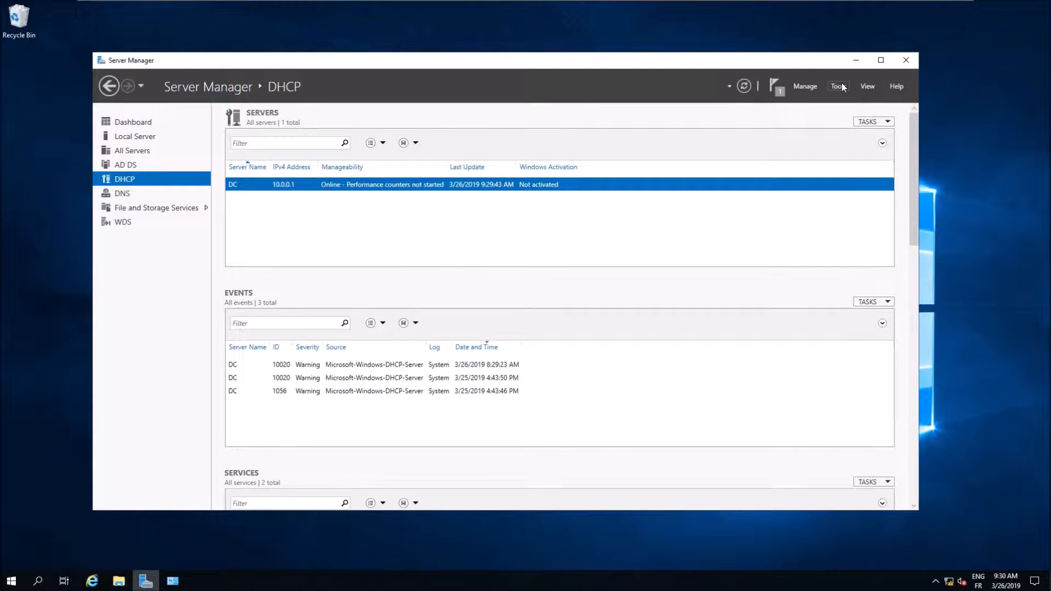
# - Open the Windows Deployment Services Management Console for server DC from the WDS role page and maximize it
pyautogui.click(147, 224)
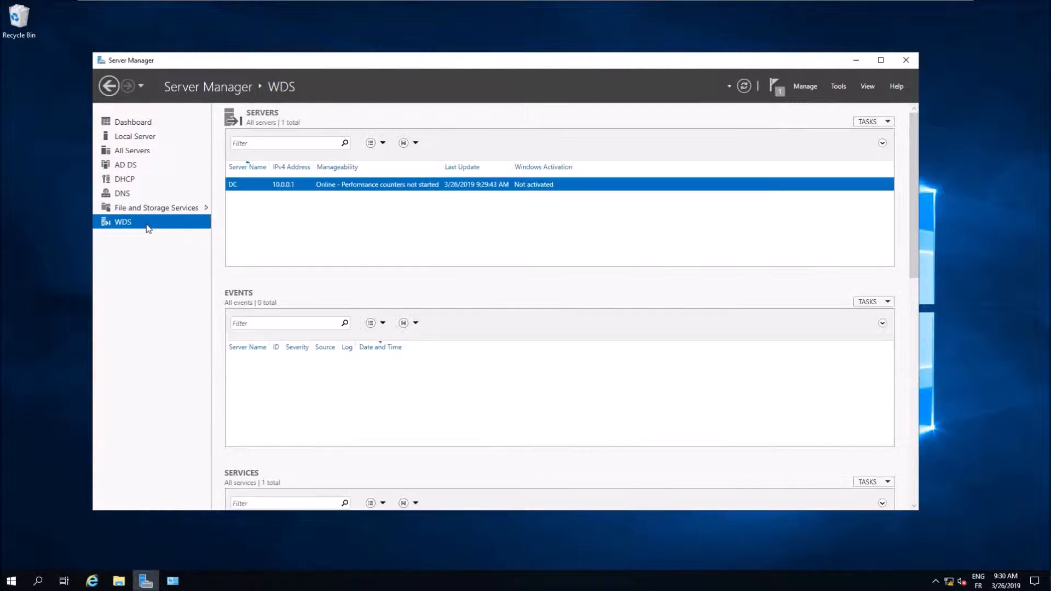
pyautogui.rightClick(317, 192)
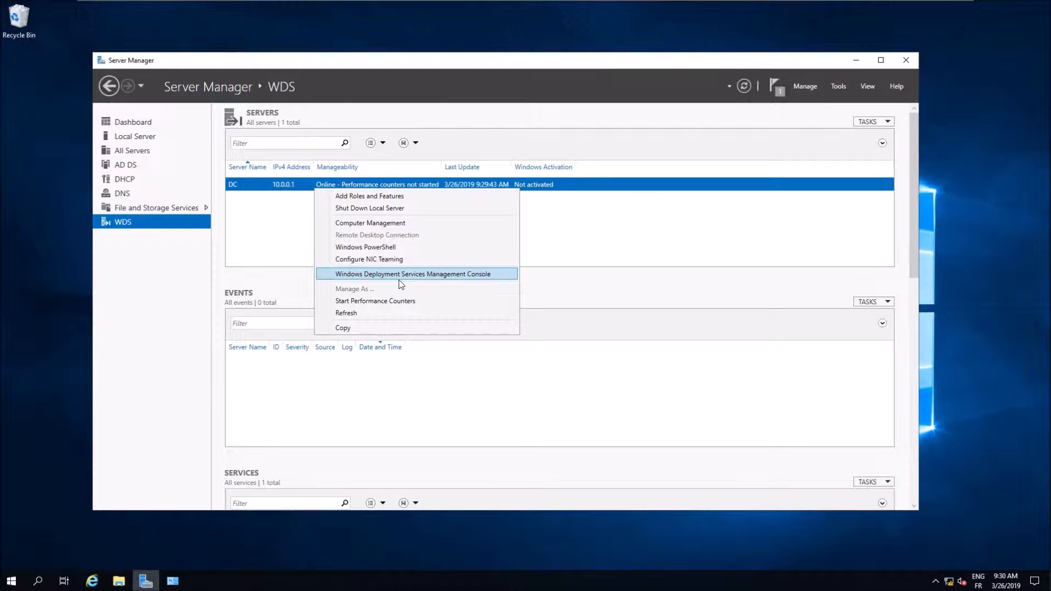
pyautogui.click(470, 279)
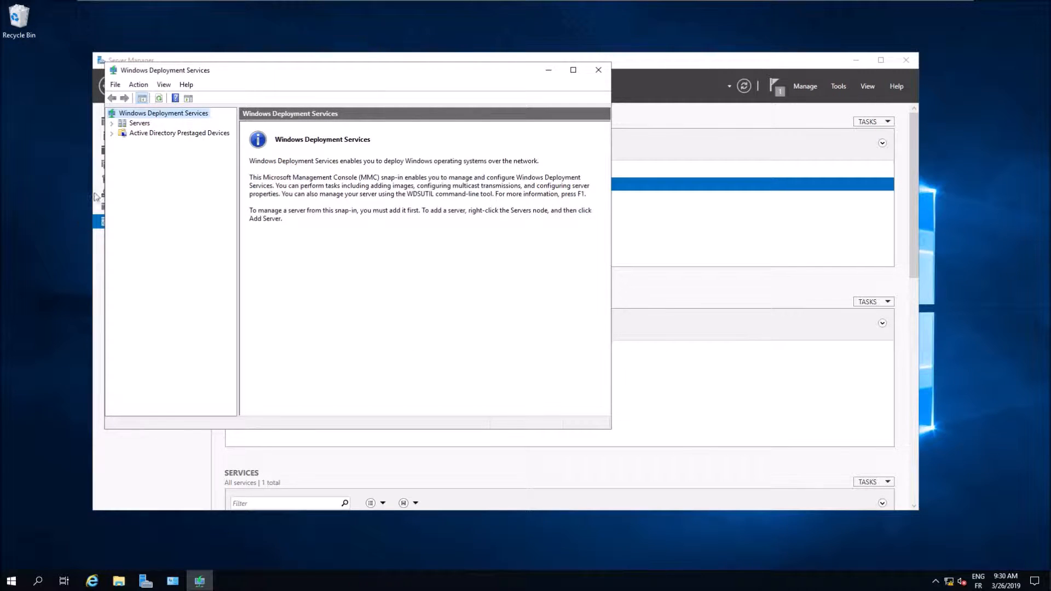
pyautogui.click(573, 69)
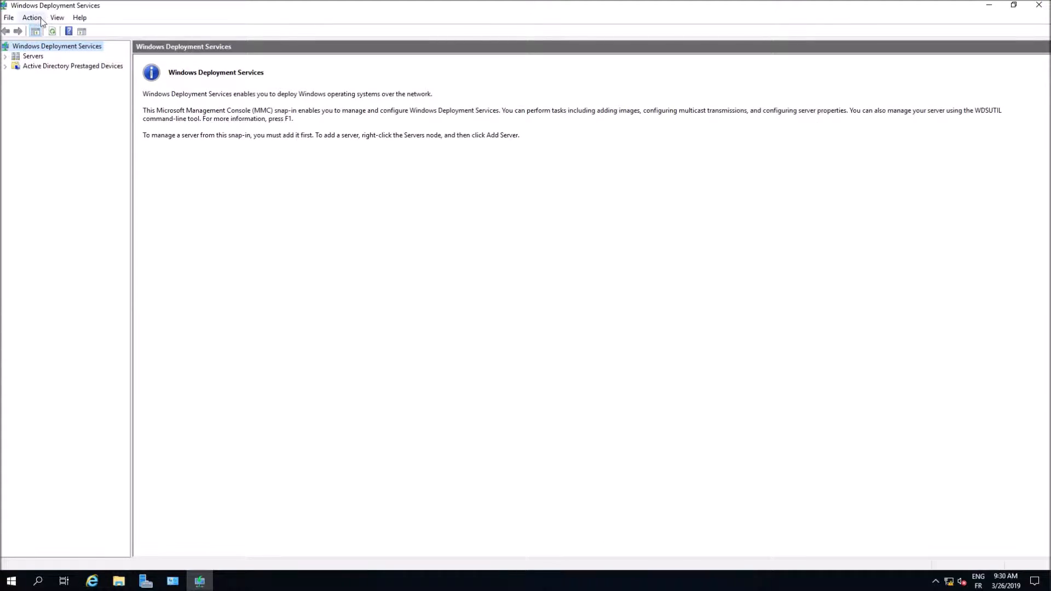
# - Begin configuring DC.lab-alpha.local as integrated with Active Directory, accepting C:\RemoteInstall as the remote installation folder on the system volume
pyautogui.click(5, 57)
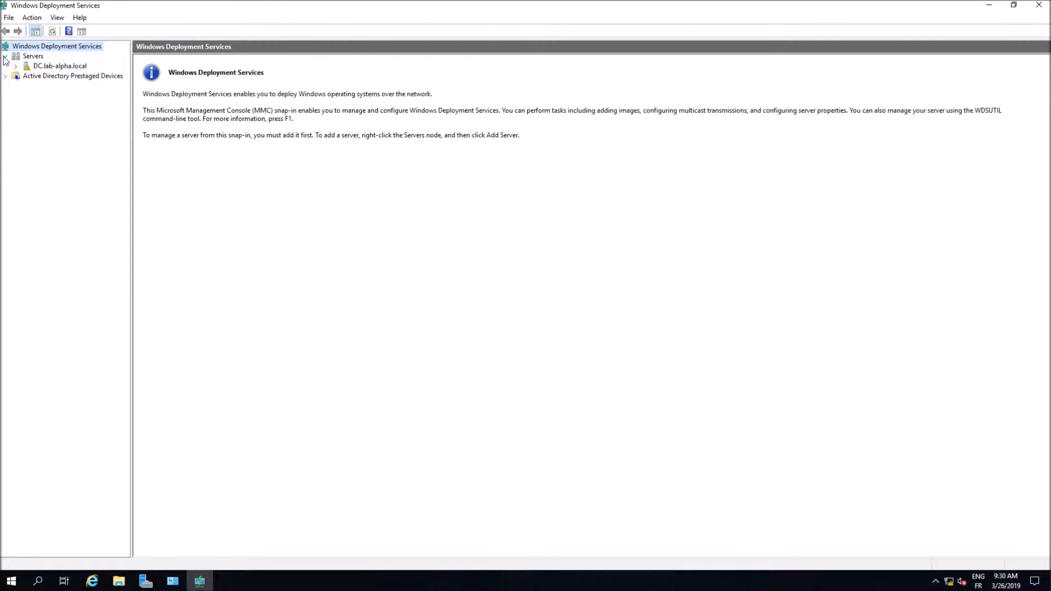
pyautogui.click(45, 67)
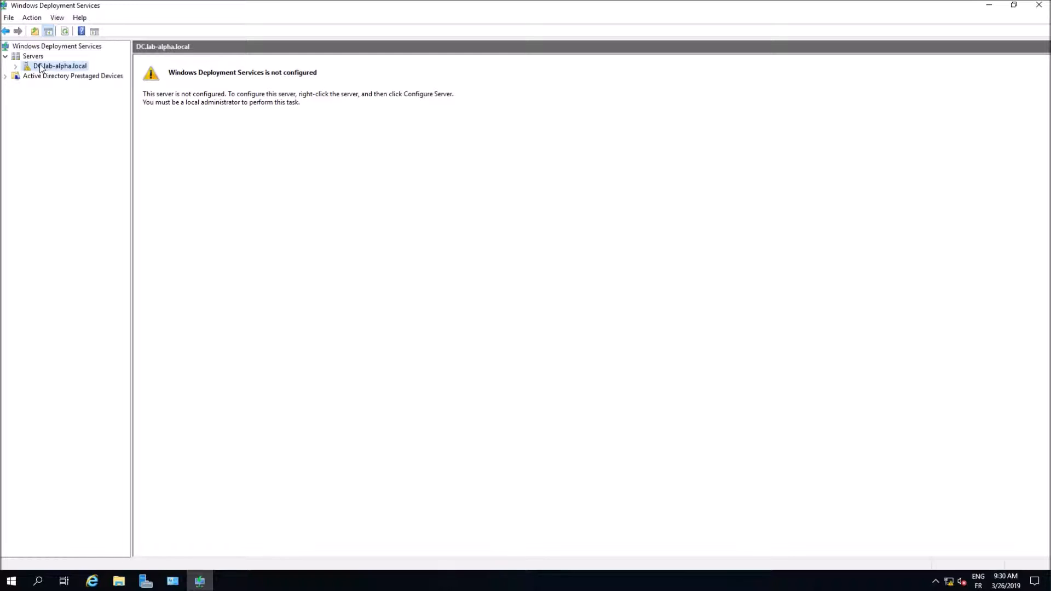
pyautogui.rightClick(40, 67)
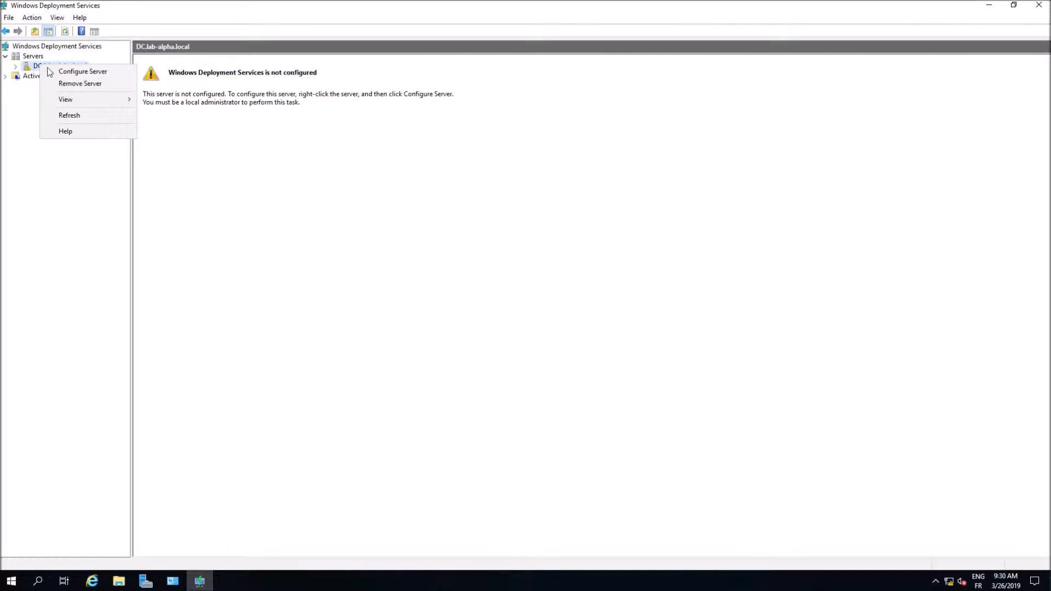
pyautogui.click(85, 72)
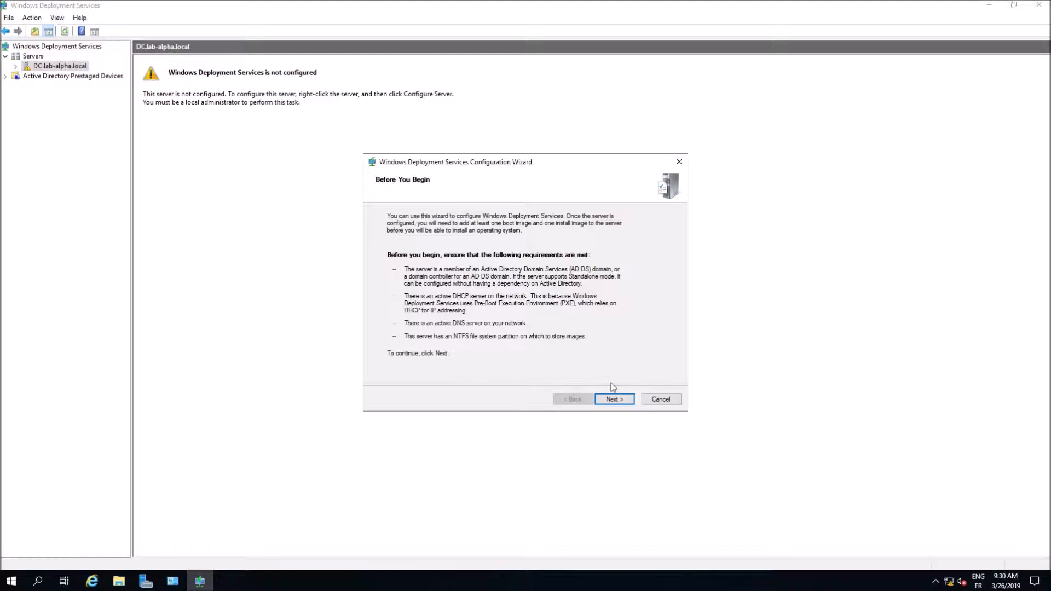
pyautogui.click(620, 401)
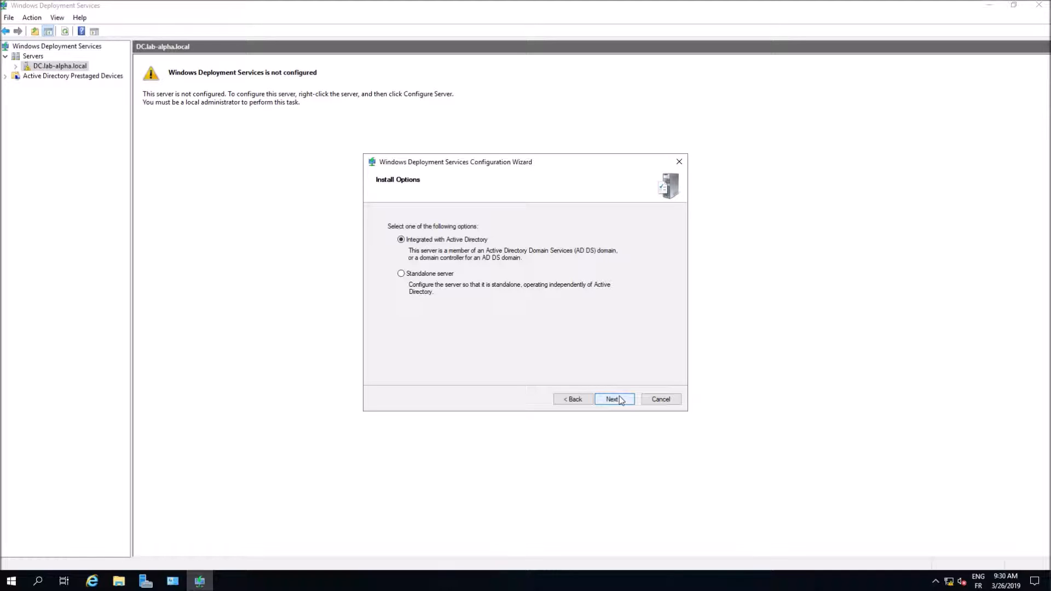
pyautogui.click(620, 400)
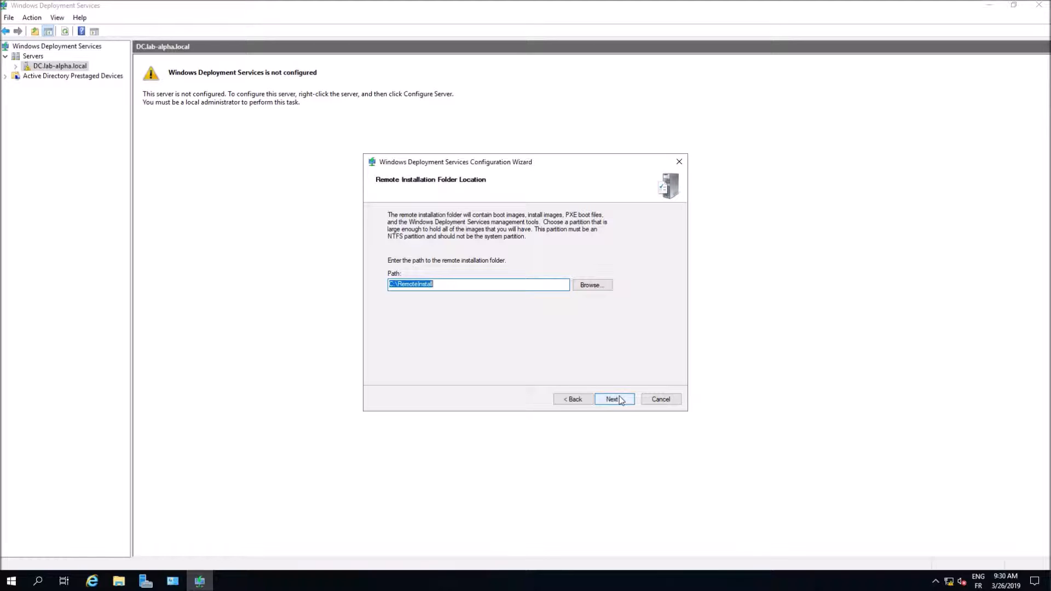
pyautogui.click(620, 400)
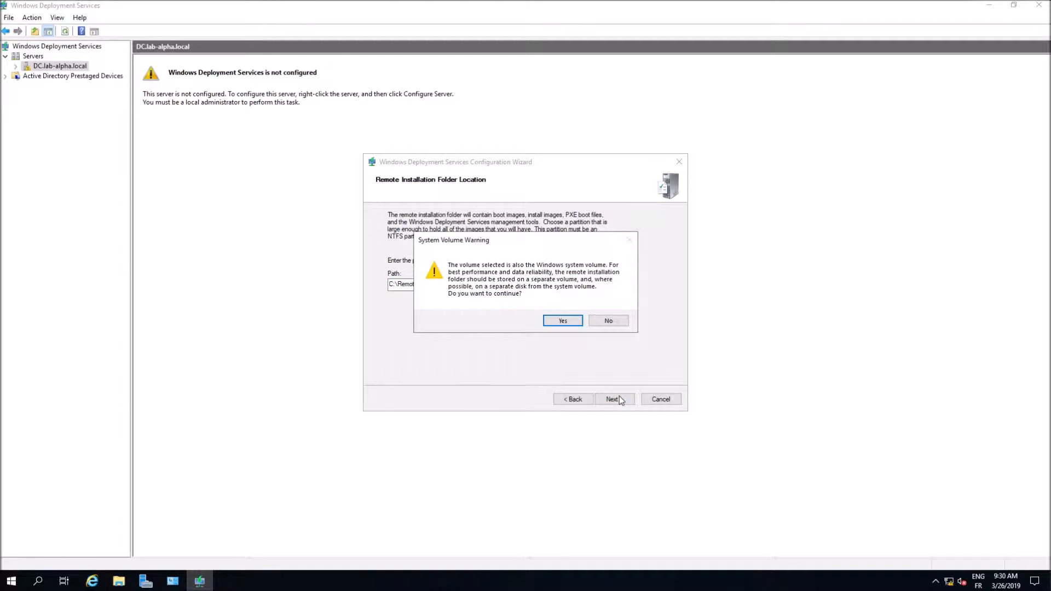
pyautogui.click(566, 320)
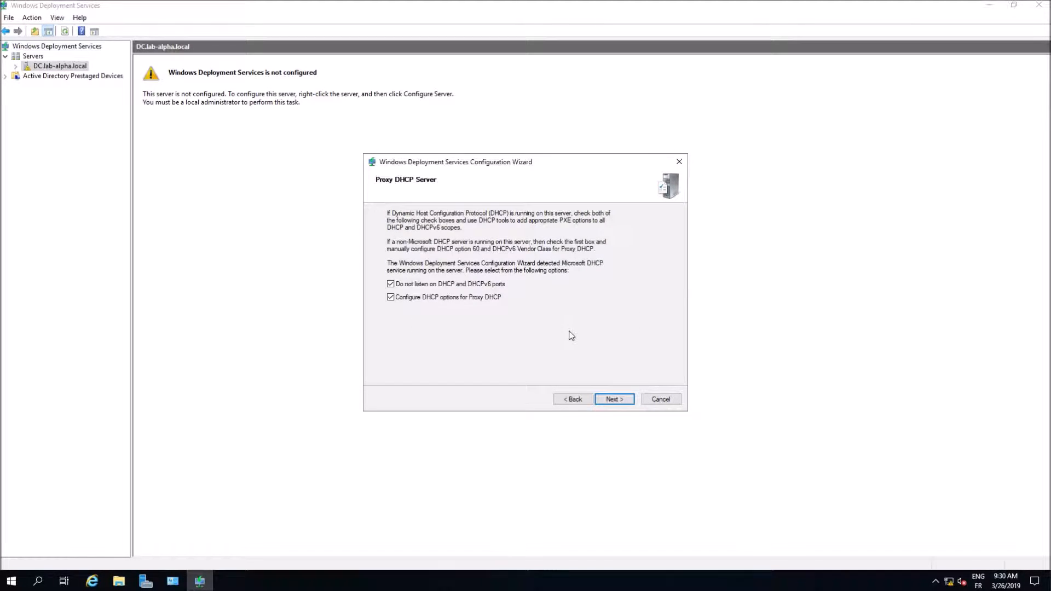
# - Keep both Proxy DHCP options enabled, set PXE to respond to all client computers (known and unknown), and finish the configuration
pyautogui.click(625, 402)
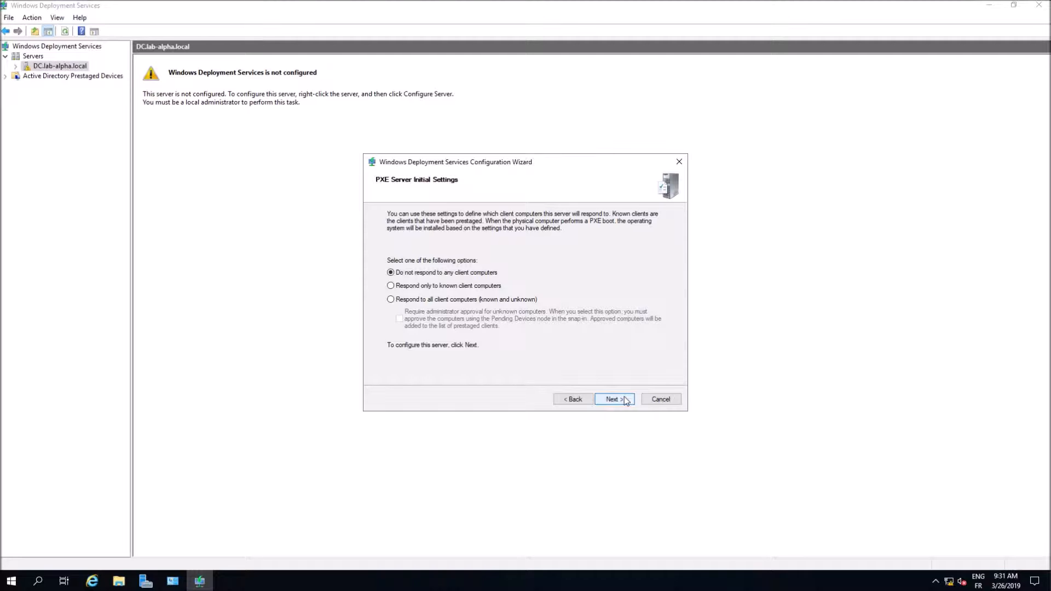
pyautogui.click(479, 301)
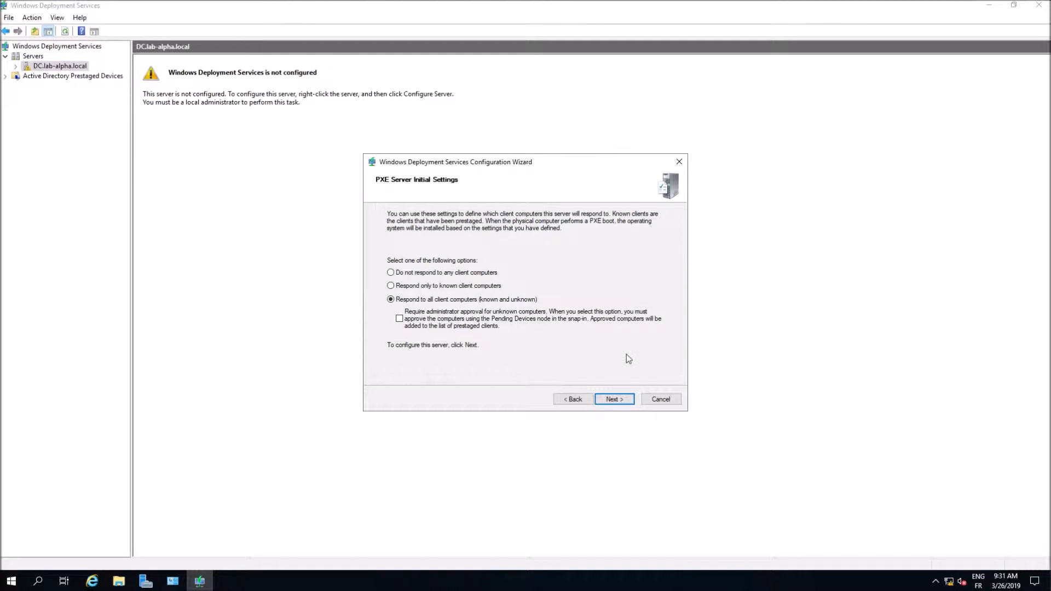
pyautogui.click(623, 404)
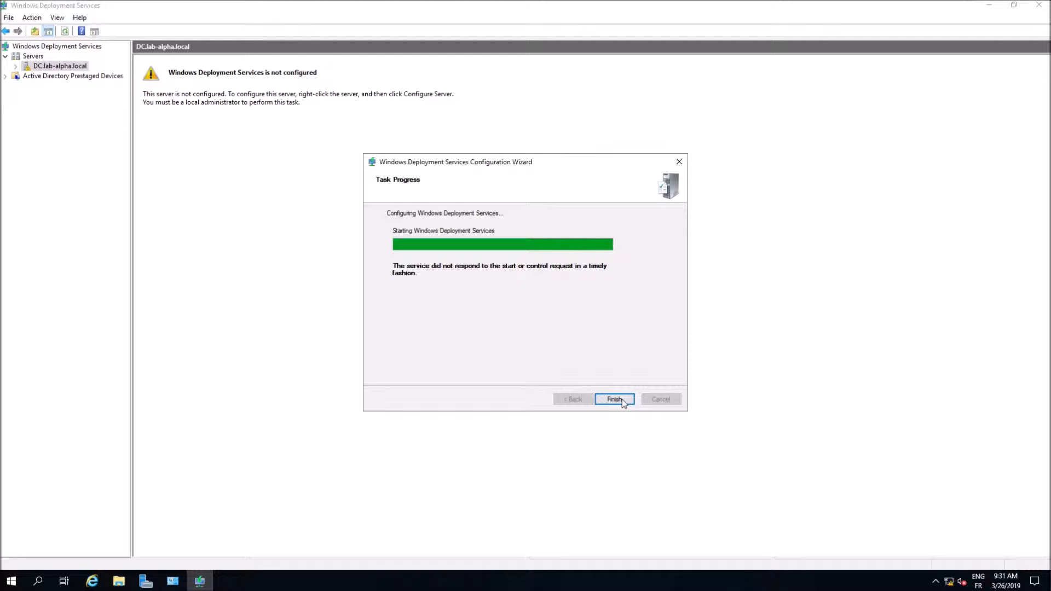
pyautogui.click(614, 399)
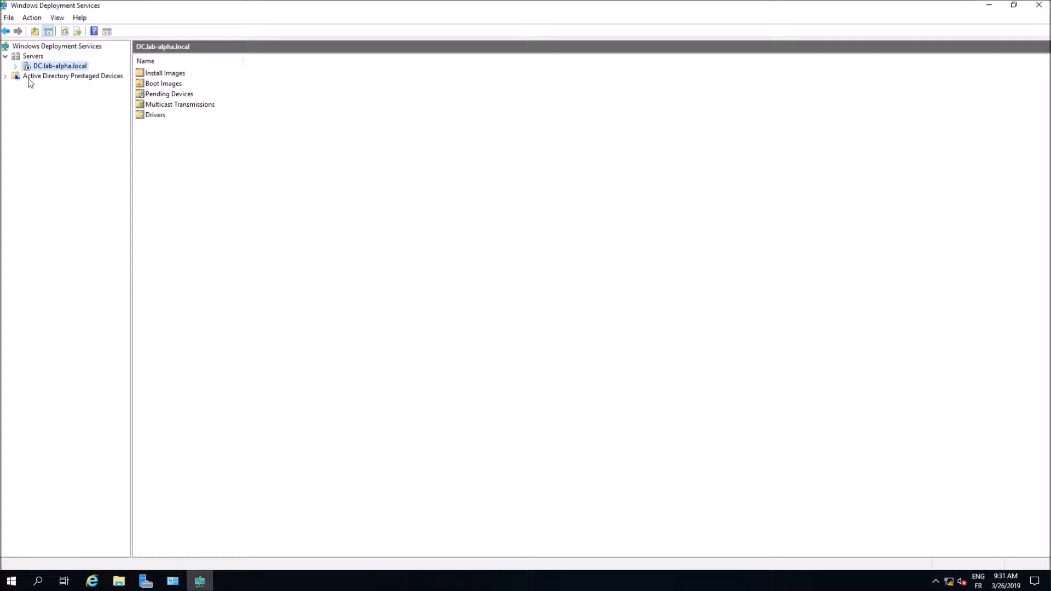
# - Start the deployment service on DC.lab-alpha.local and restore the console window to its smaller size
pyautogui.rightClick(41, 70)
pyautogui.moveTo(75, 104)
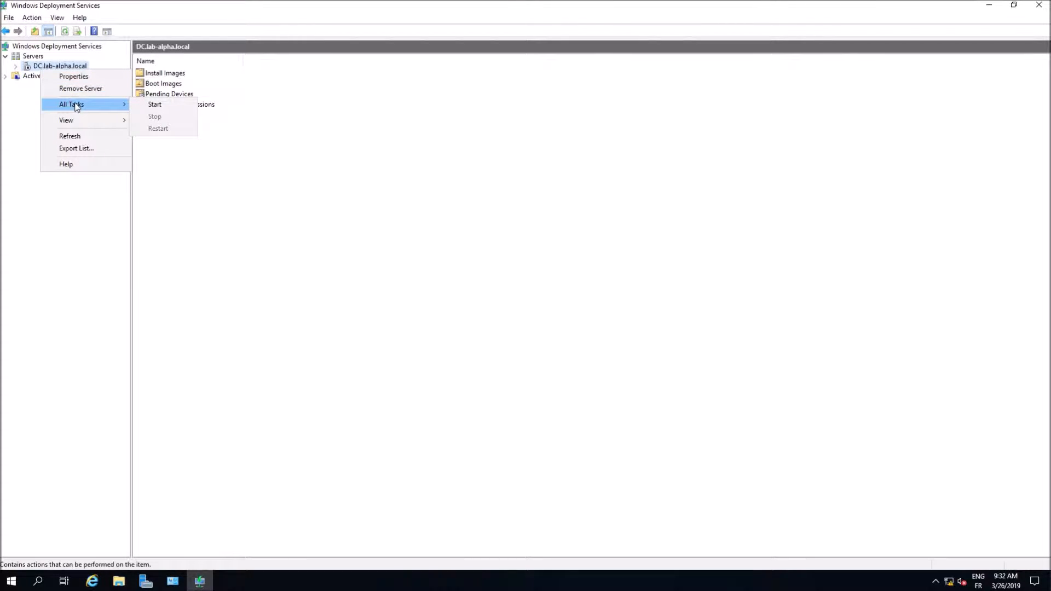
pyautogui.click(153, 106)
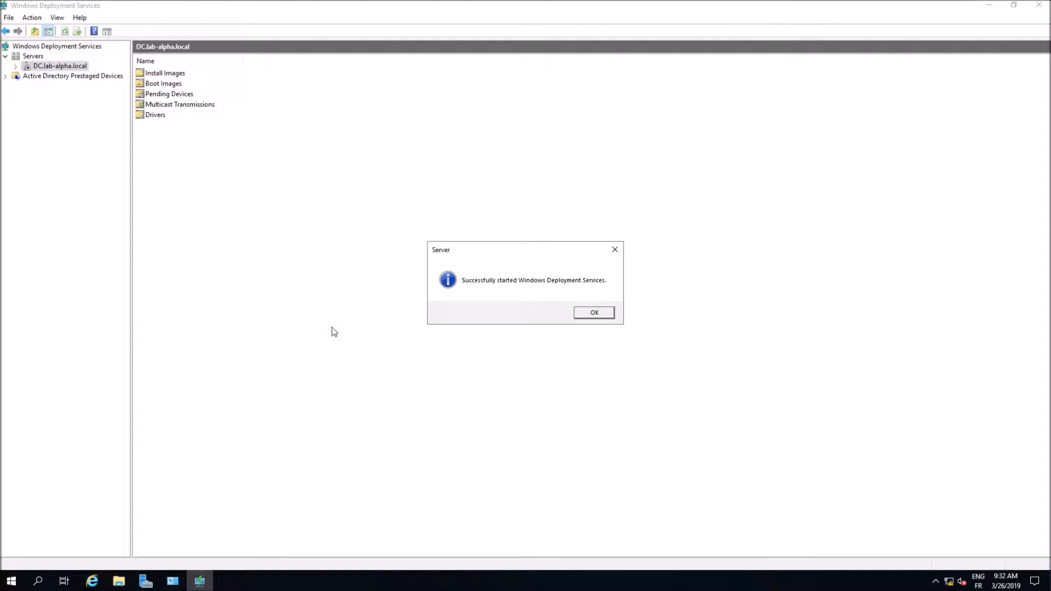
pyautogui.click(607, 317)
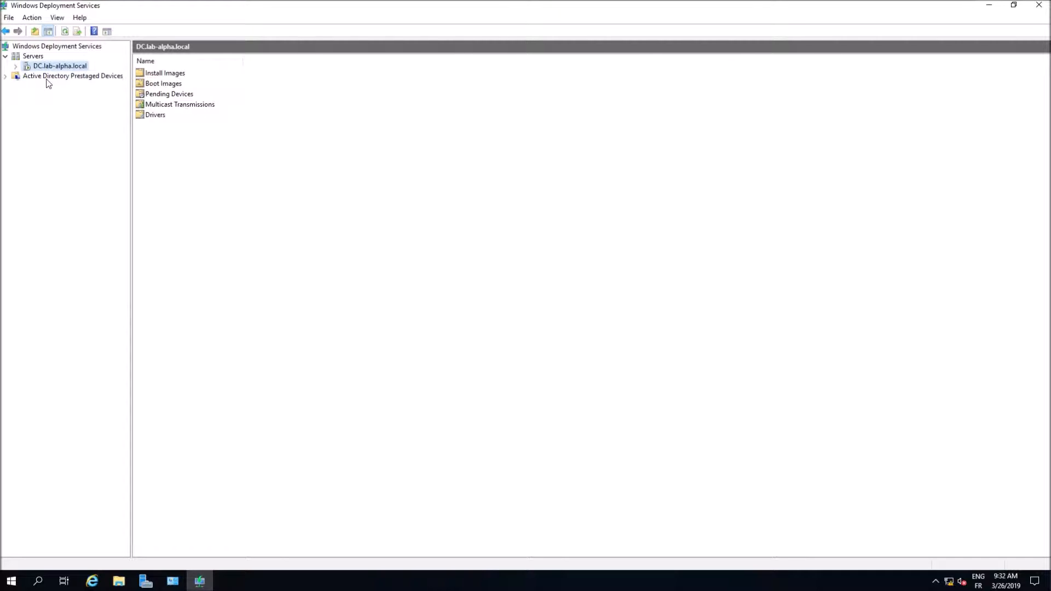
pyautogui.click(1014, 5)
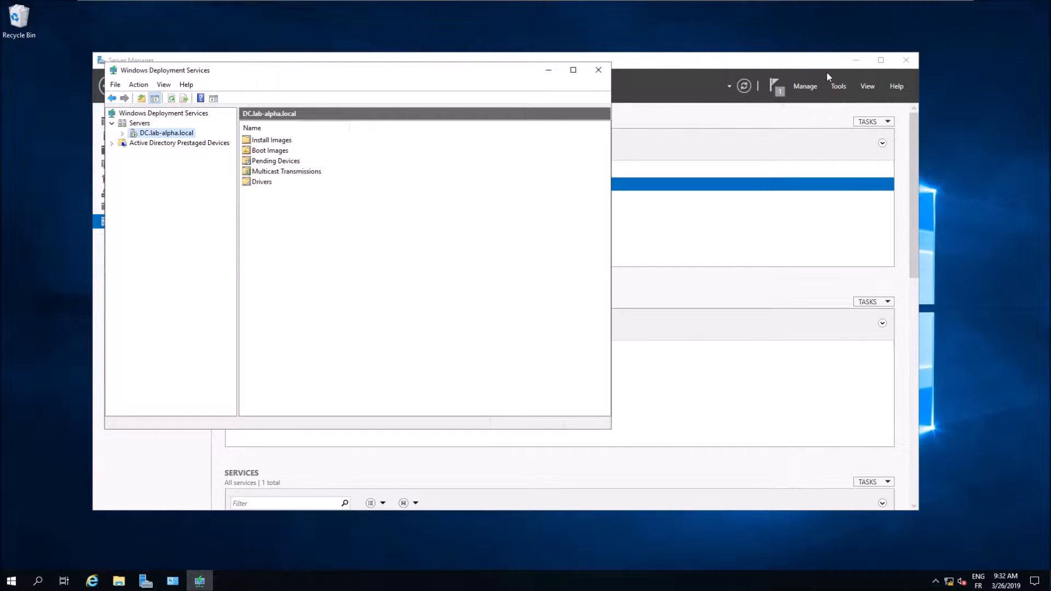
# - Clear the desktop and copy Win10_1809Oct_French_x64.iso from the host onto it, placing the file below the Recycle Bin
pyautogui.click(856, 59)
pyautogui.click(598, 71)
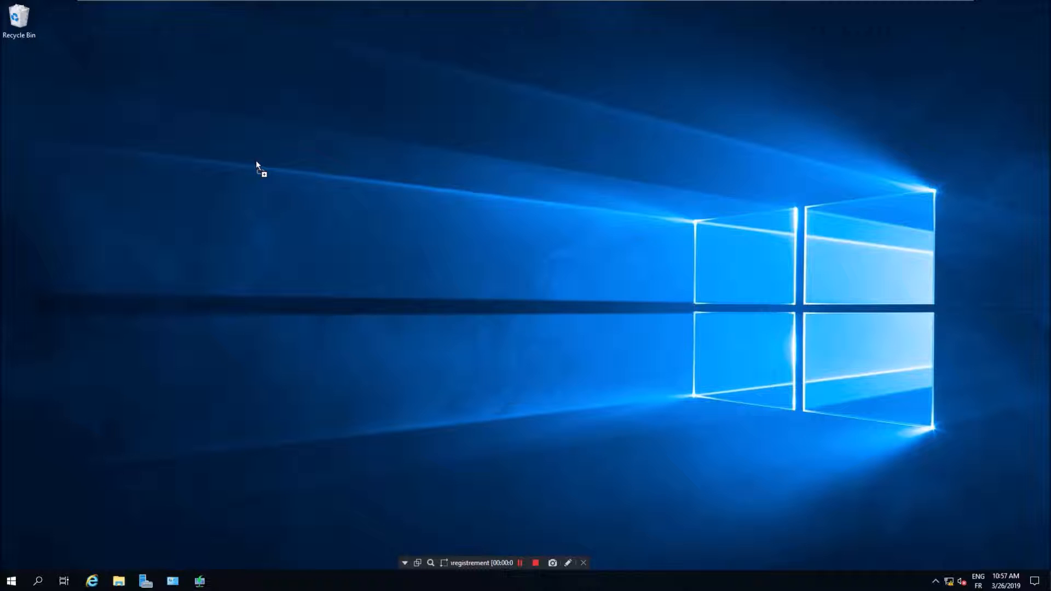
pyautogui.moveTo(256, 163); pyautogui.dragTo(256, 163)
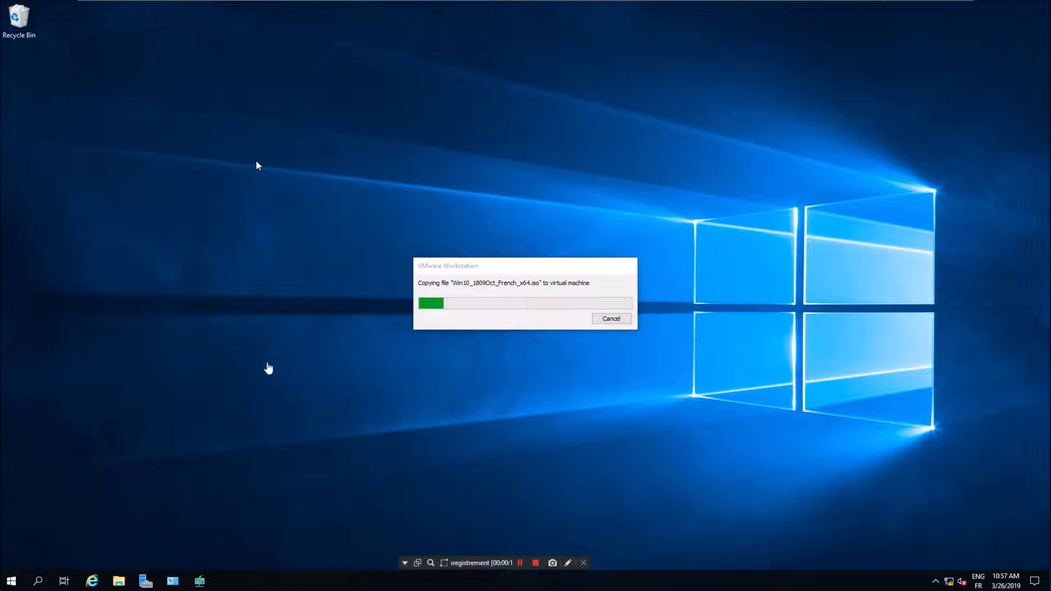
pyautogui.click(520, 563)
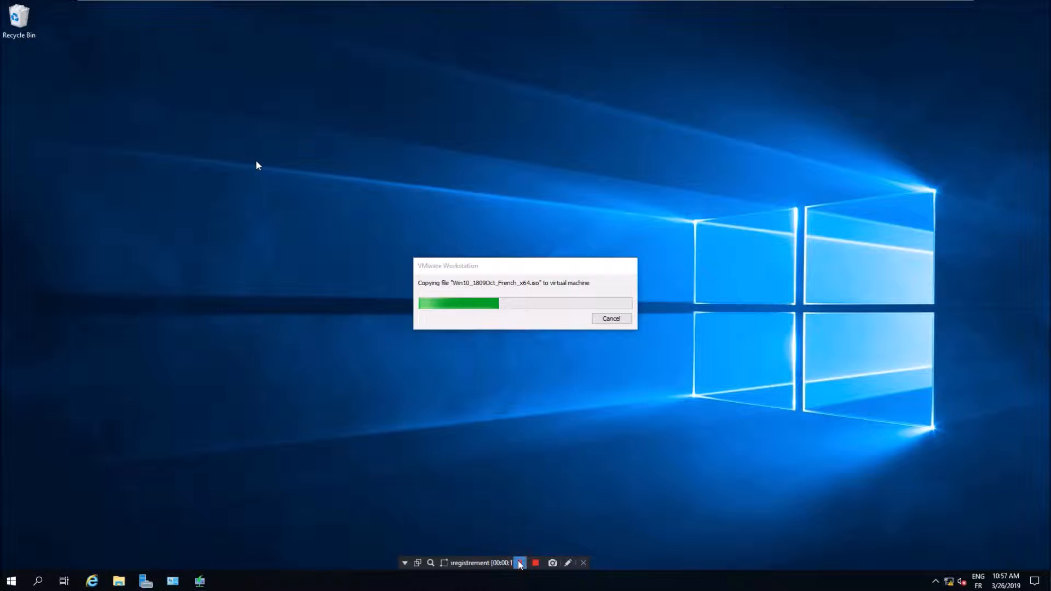
pyautogui.click(520, 564)
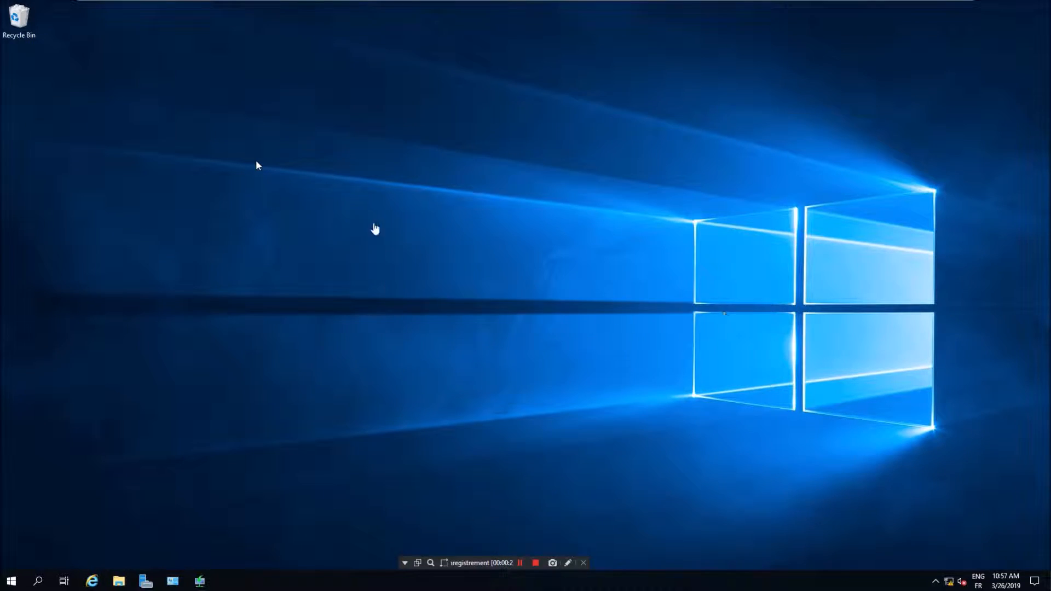
pyautogui.moveTo(271, 134); pyautogui.dragTo(30, 63)
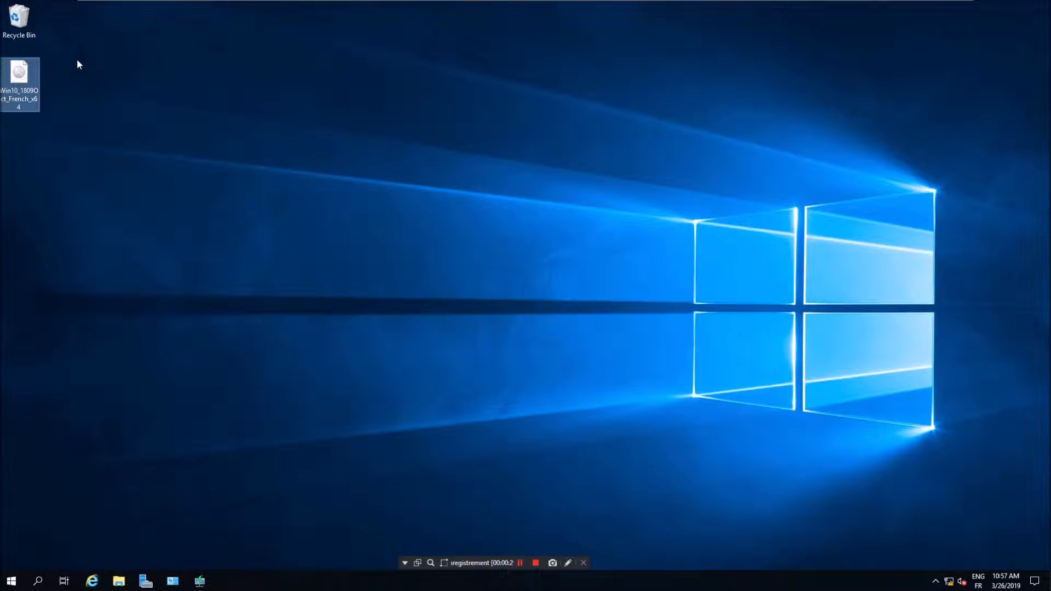
# - Bring back the Windows Deployment Services console and check the actions available for server DC.lab-alpha.local
pyautogui.moveTo(199, 581)
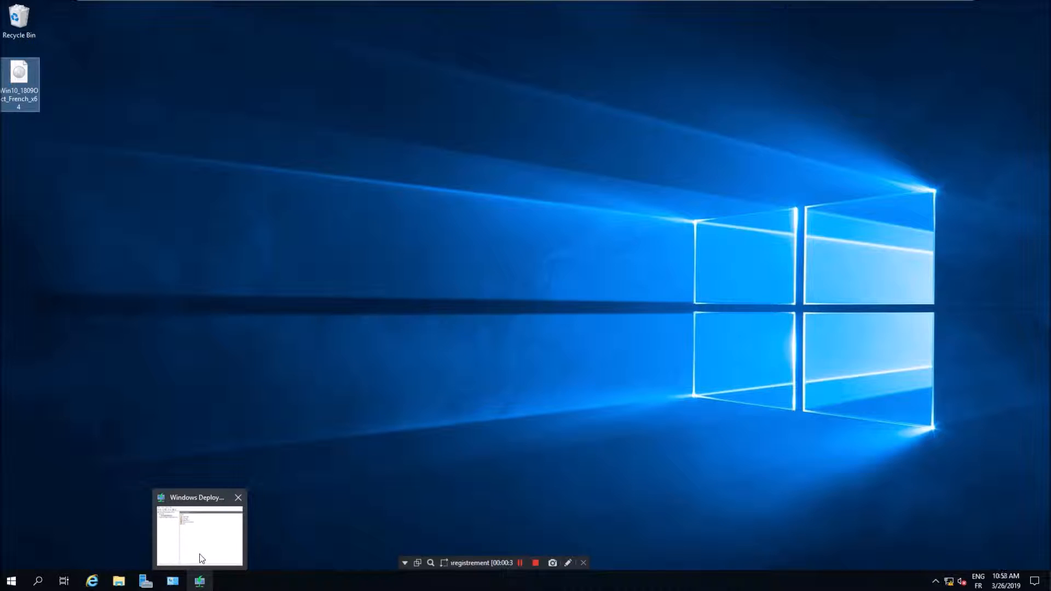
pyautogui.click(202, 555)
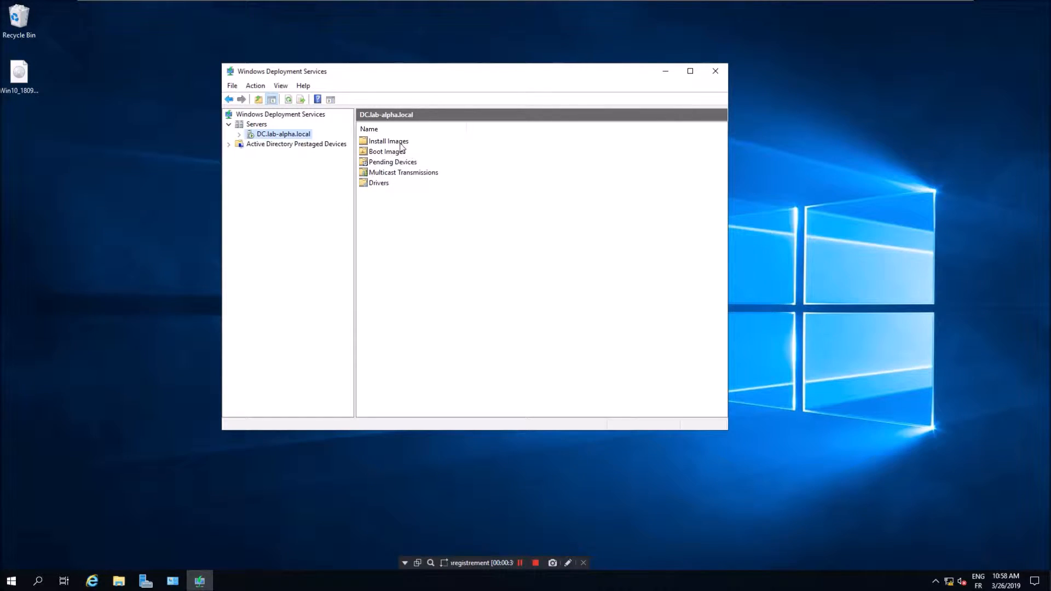
pyautogui.rightClick(302, 137)
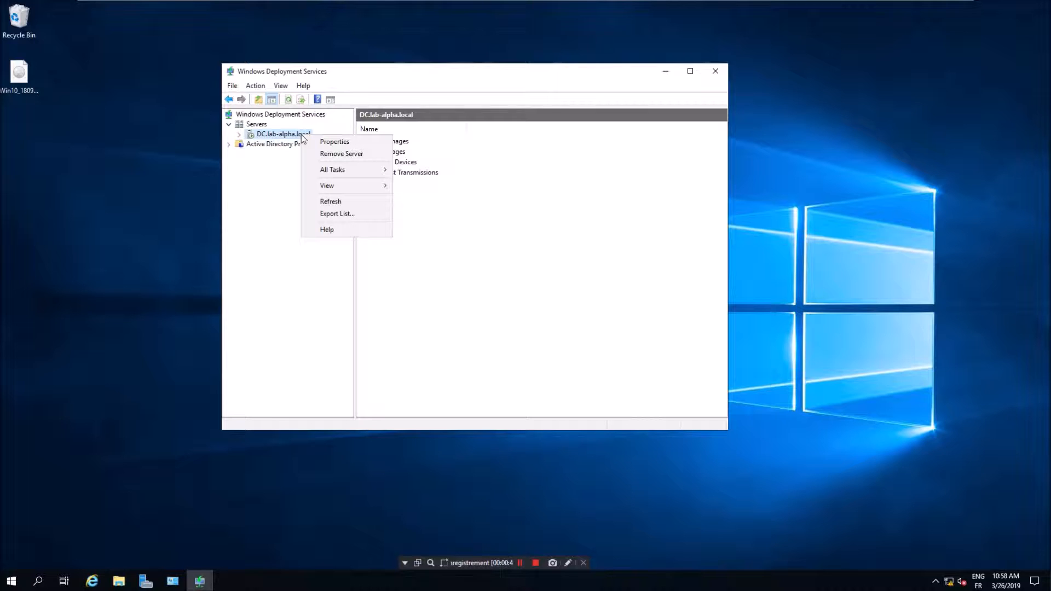
pyautogui.click(286, 171)
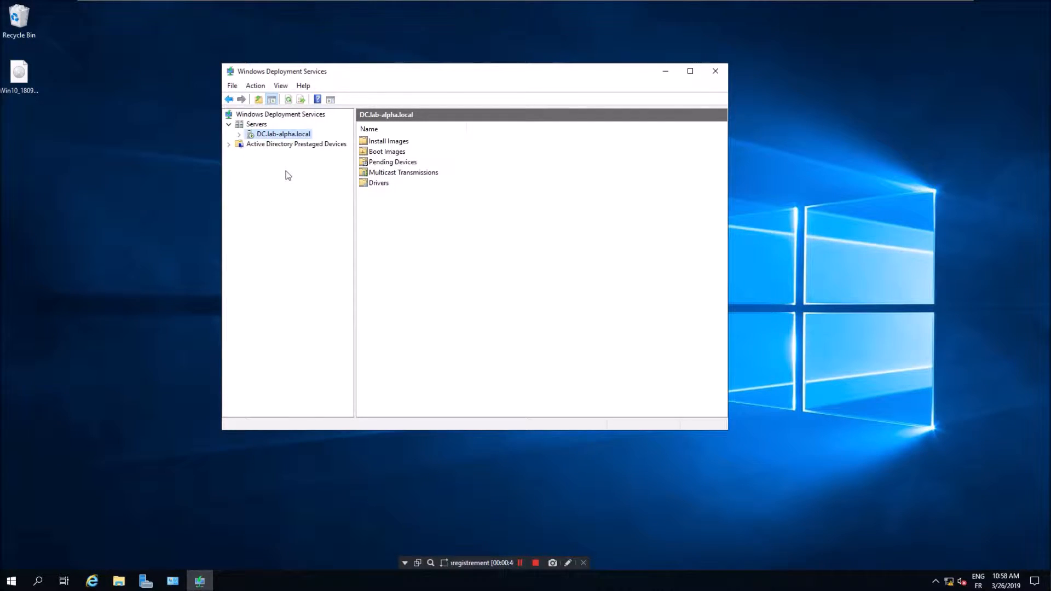
# - Mount the Windows 10 ISO from the desktop, check the mounted drive's path, and minimize its folder window
pyautogui.click(20, 73)
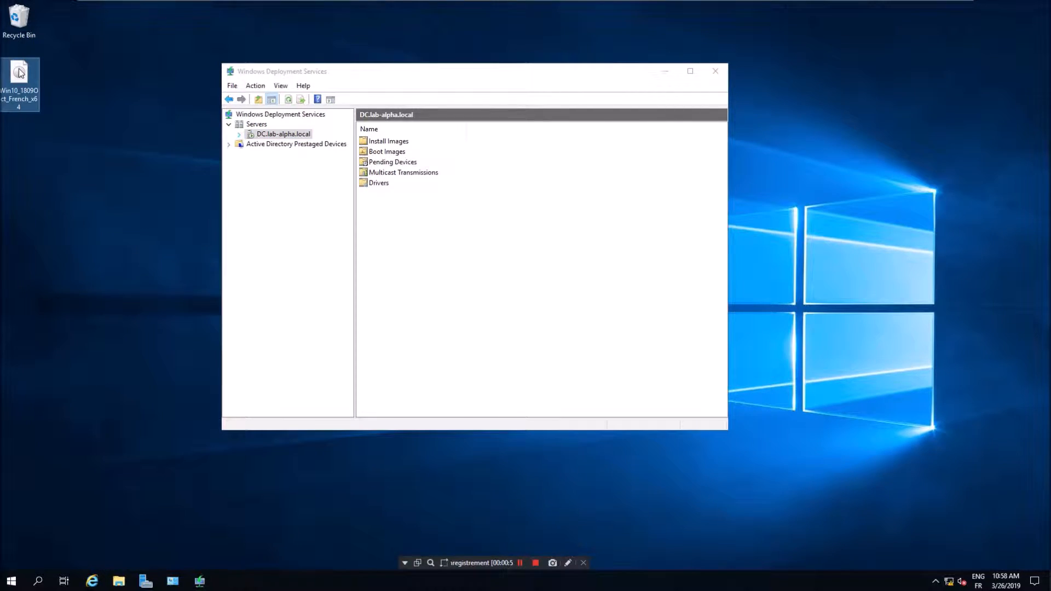
pyautogui.doubleClick(20, 73)
pyautogui.moveTo(561, 90); pyautogui.dragTo(362, 198)
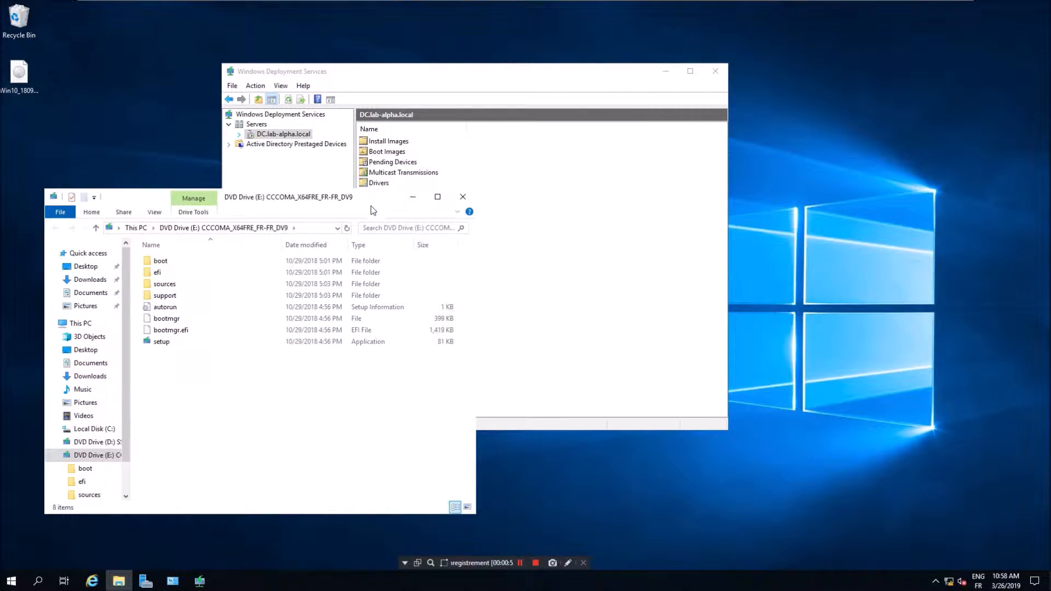
pyautogui.click(312, 228)
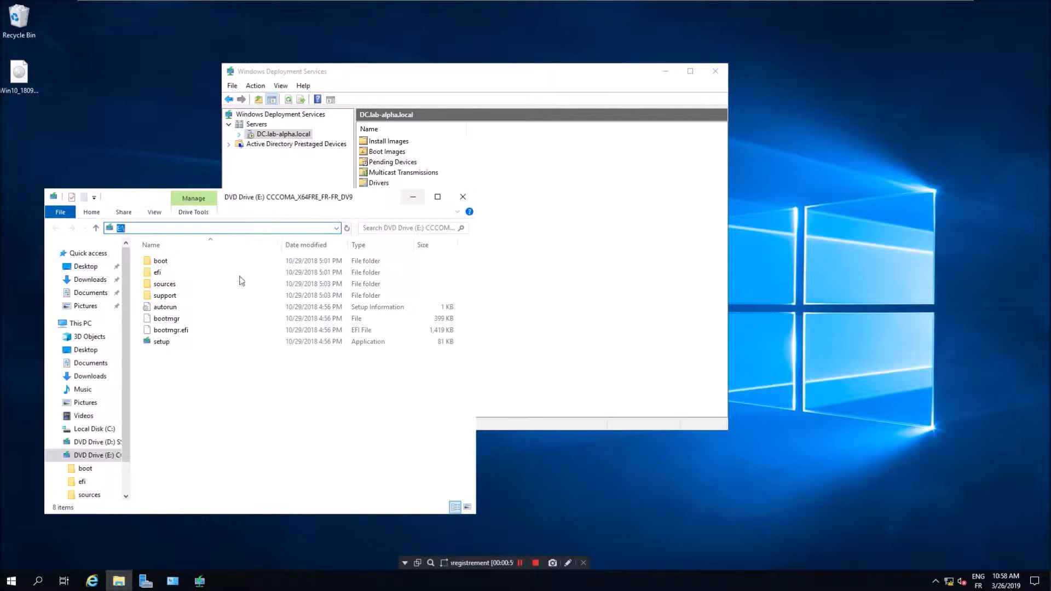
pyautogui.click(413, 197)
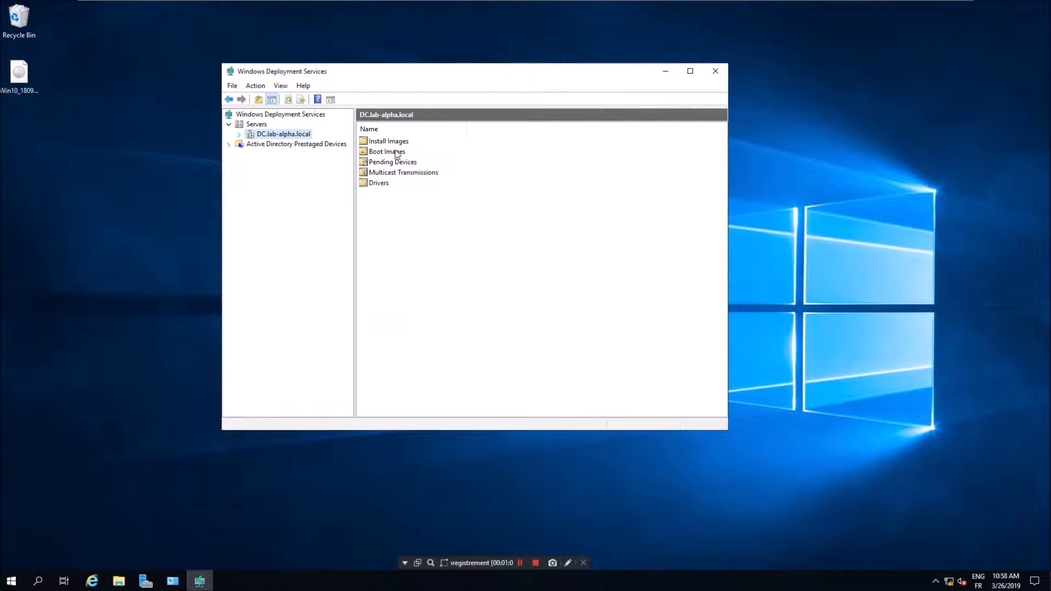
# - Start adding an install image on DC.lab-alpha.local and create an image group named W10-Test for it
pyautogui.doubleClick(389, 141)
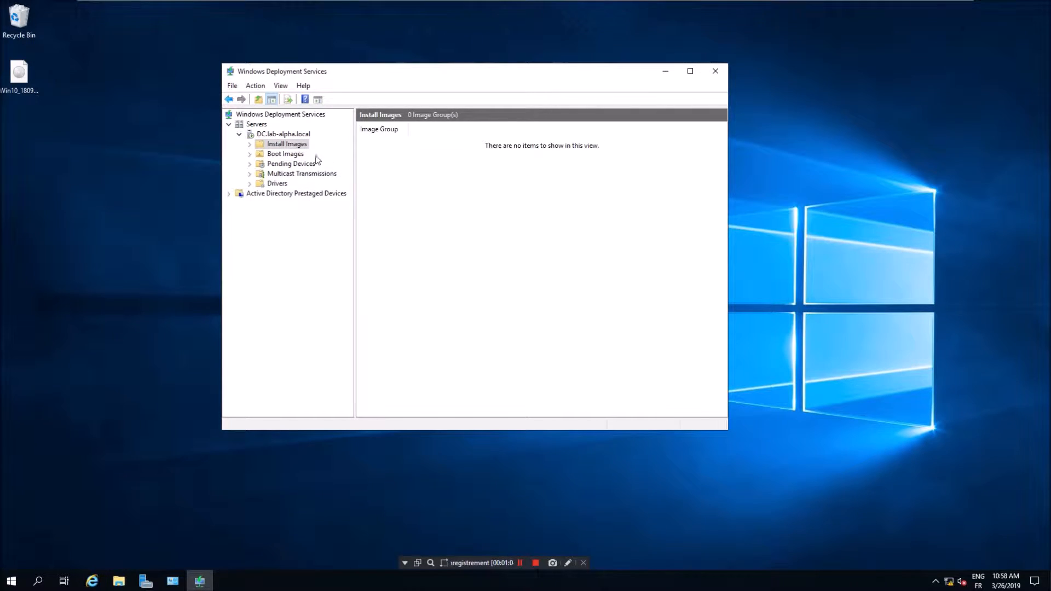
pyautogui.rightClick(287, 146)
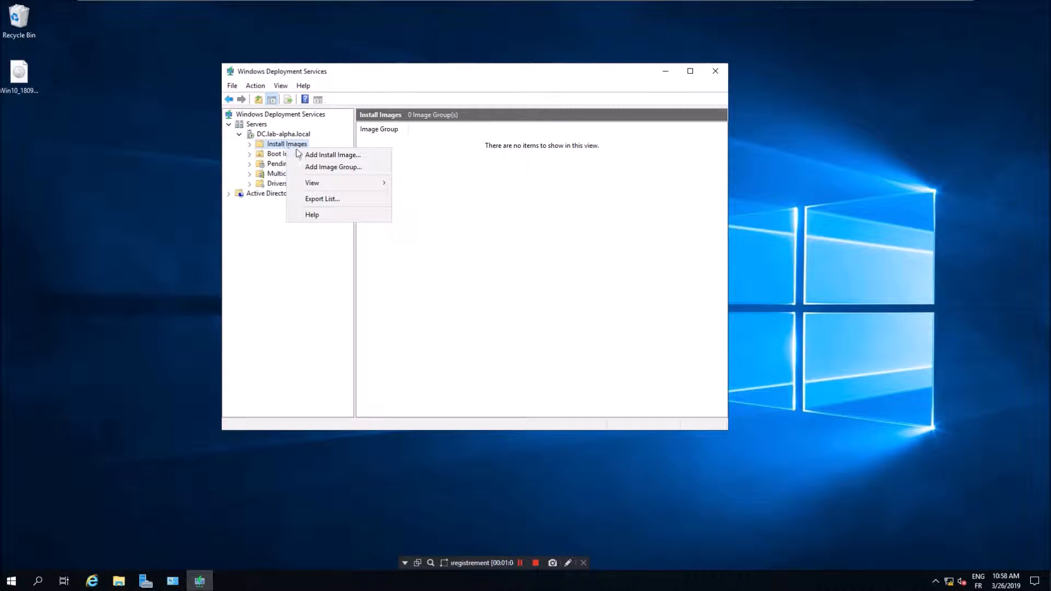
pyautogui.click(330, 157)
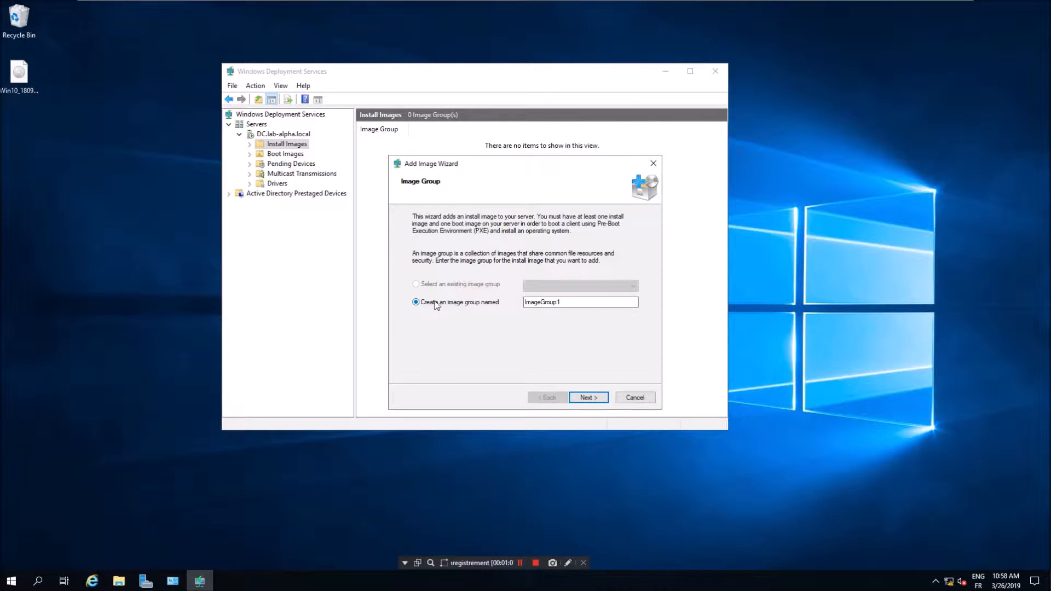
pyautogui.doubleClick(585, 304)
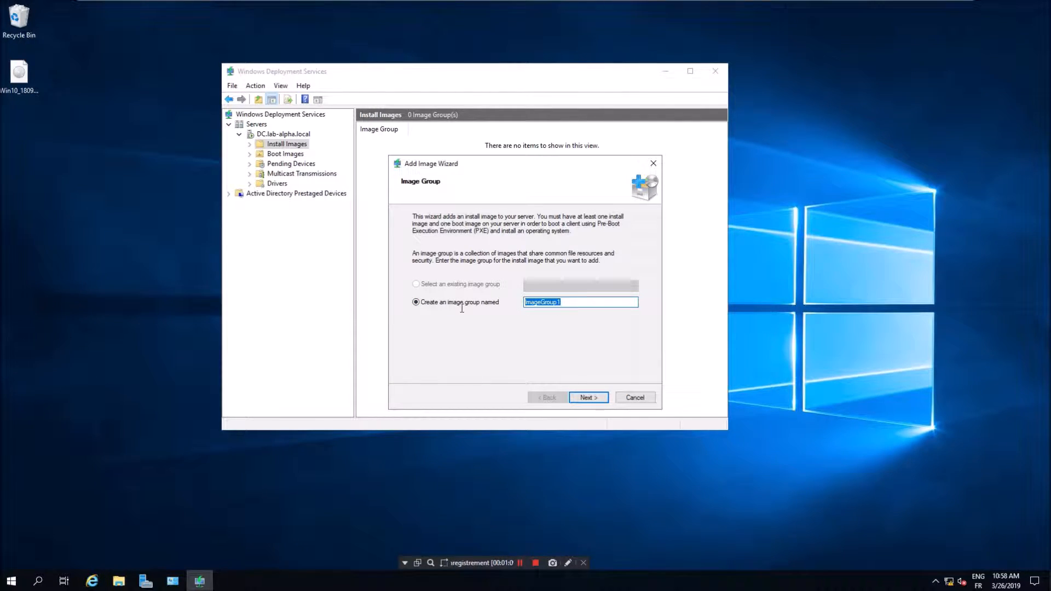
pyautogui.write('W10-Test')
pyautogui.press('Return')
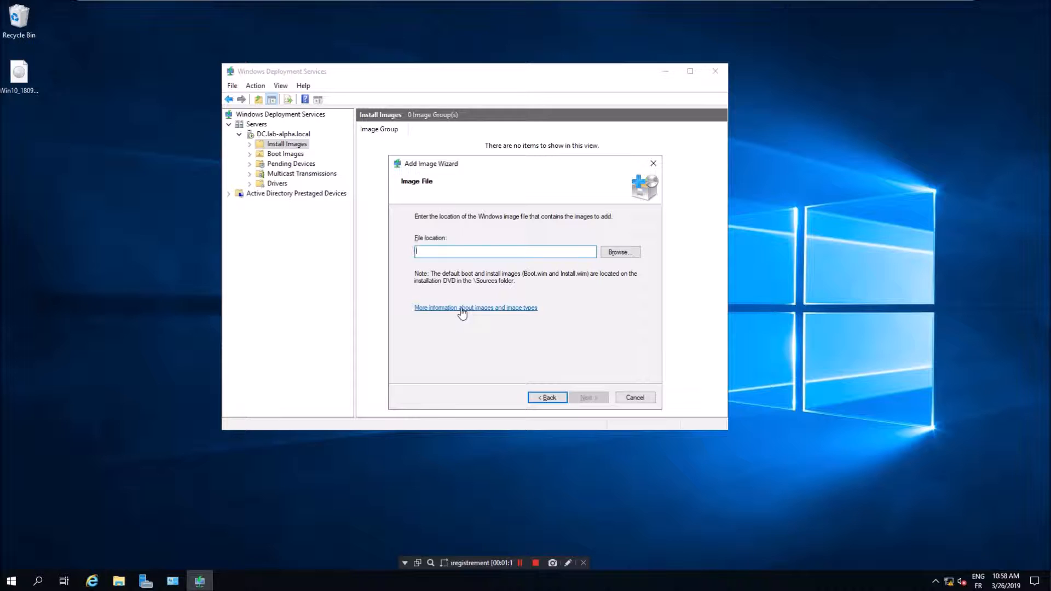
# - Search the mounted Windows 10 DVD drive (E:) for install and use E:\sources\install.wim as the image file
pyautogui.click(632, 255)
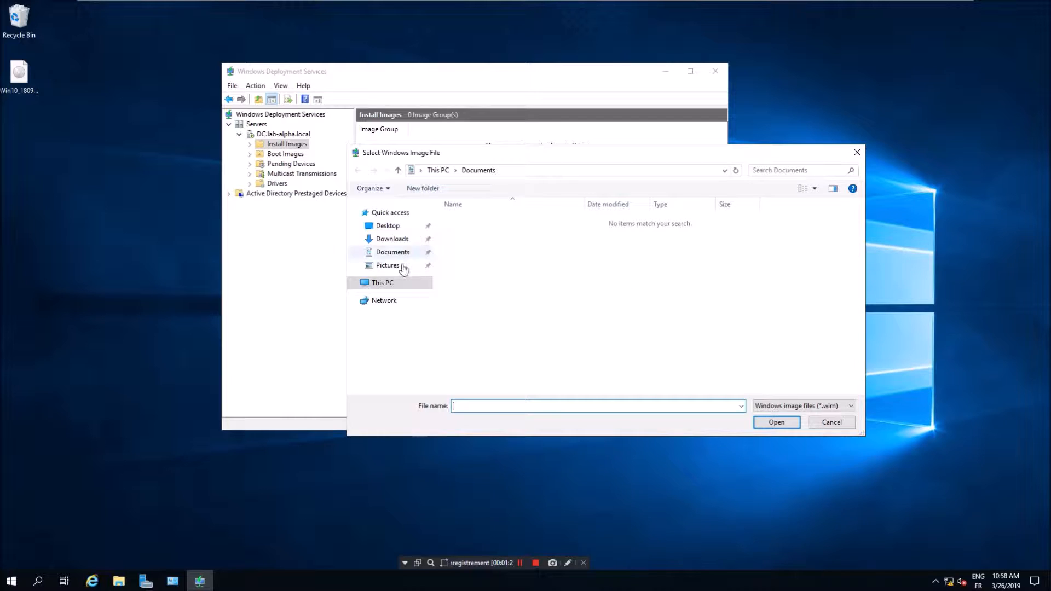
pyautogui.click(397, 283)
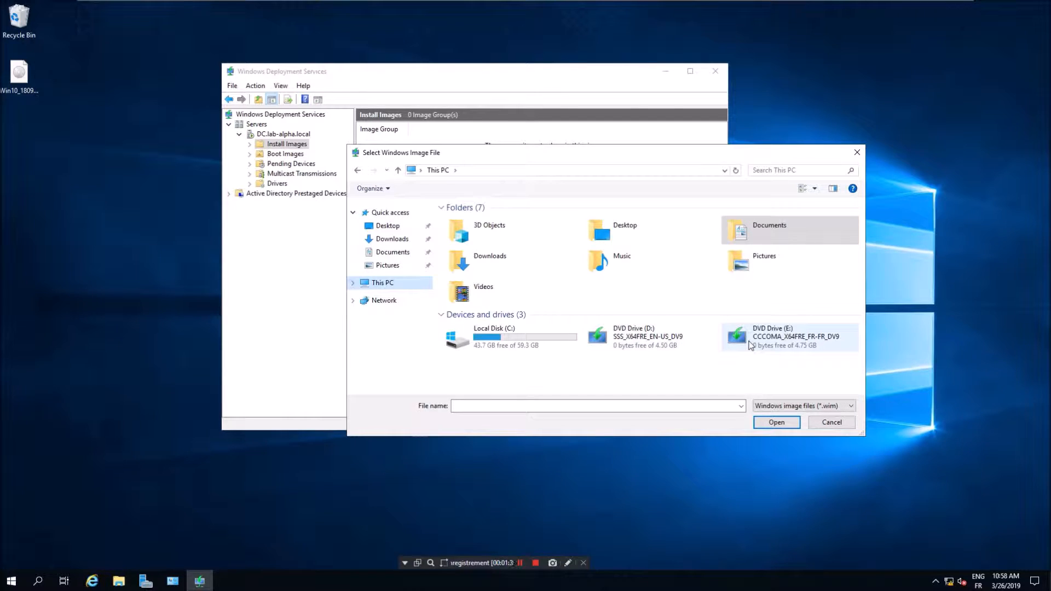
pyautogui.doubleClick(749, 342)
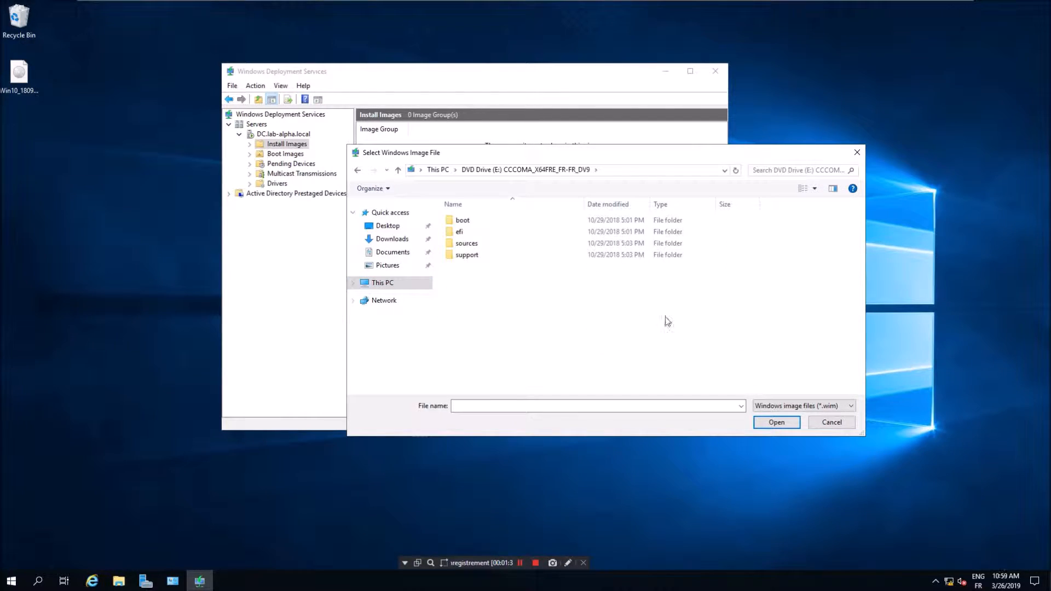
pyautogui.click(772, 170)
pyautogui.write('install')
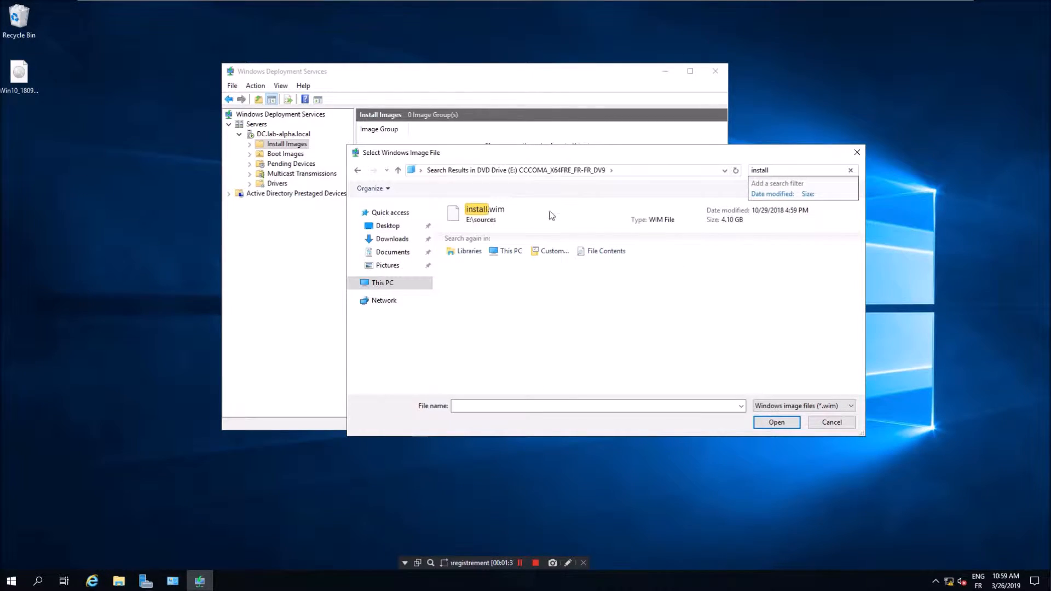
pyautogui.click(574, 221)
pyautogui.click(783, 422)
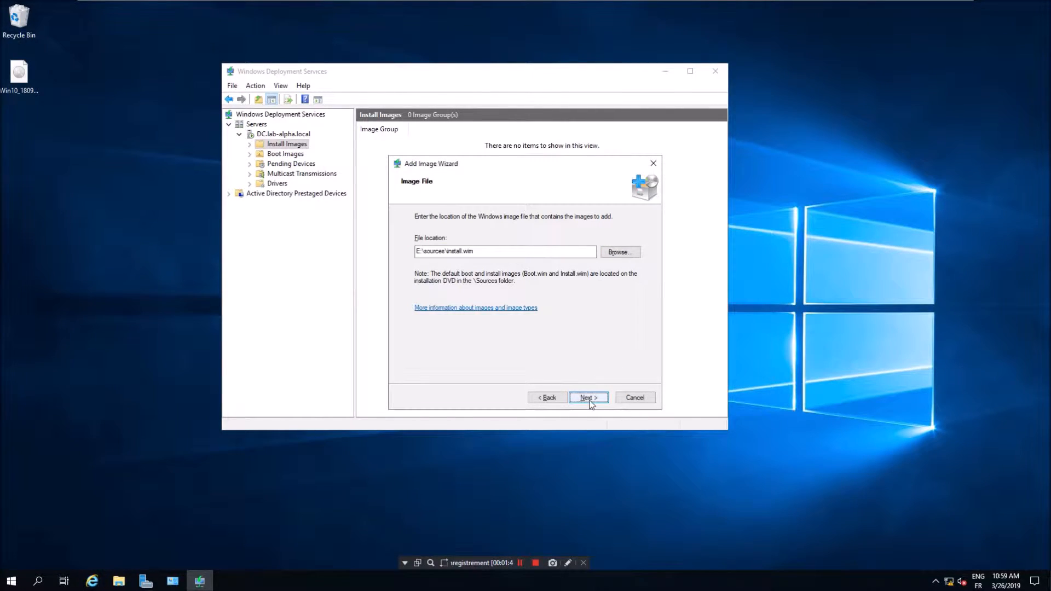
pyautogui.click(588, 398)
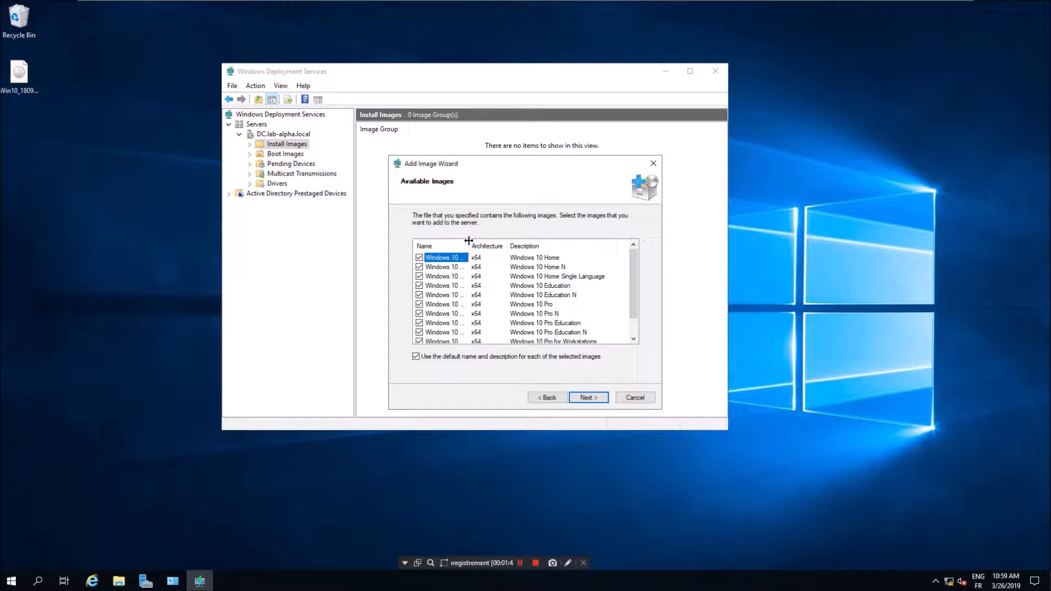
# - Widen the name column and deselect every available edition except Windows 10 Pro, keeping the default name and description
pyautogui.moveTo(525, 245); pyautogui.dragTo(563, 246)
pyautogui.scroll(-1, 549, 311)
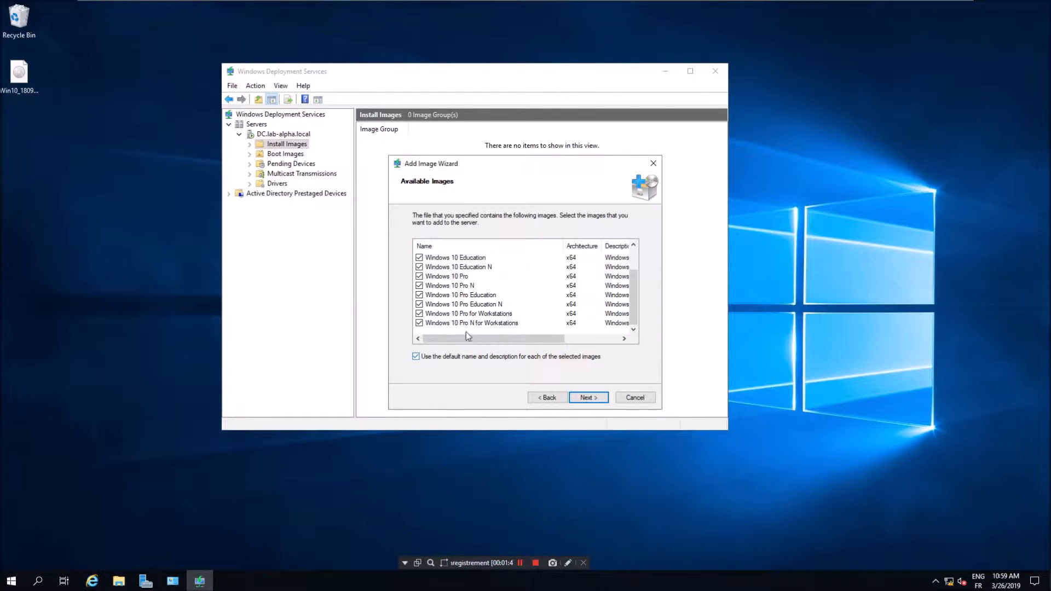
pyautogui.click(419, 323)
pyautogui.click(419, 314)
pyautogui.click(420, 304)
pyautogui.click(420, 295)
pyautogui.click(420, 285)
pyautogui.click(419, 266)
pyautogui.scroll(1, 449, 280)
pyautogui.click(420, 285)
pyautogui.click(420, 277)
pyautogui.click(420, 266)
pyautogui.click(419, 257)
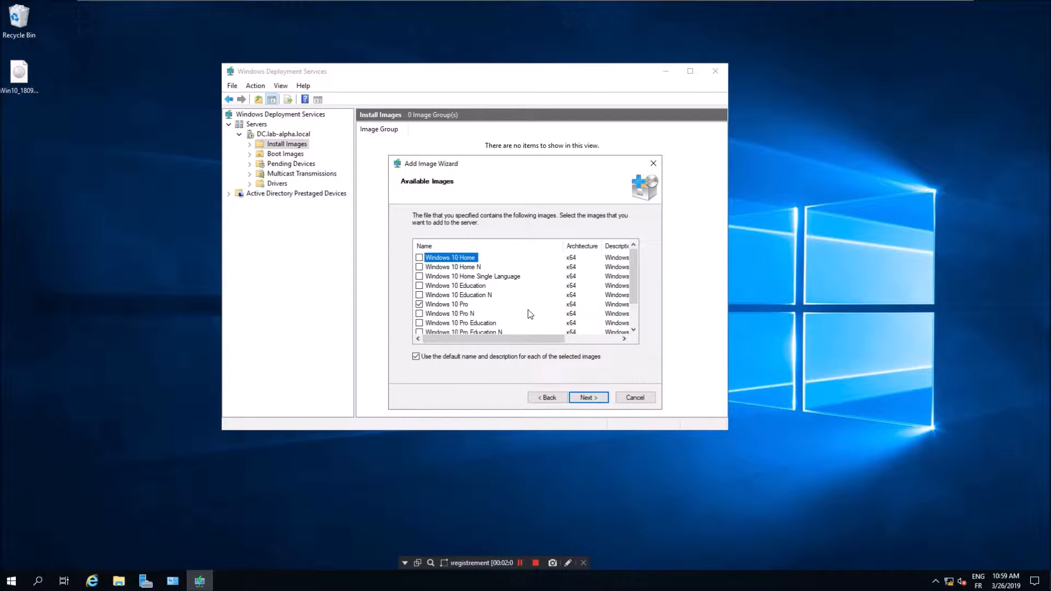
pyautogui.scroll(-1, 529, 314)
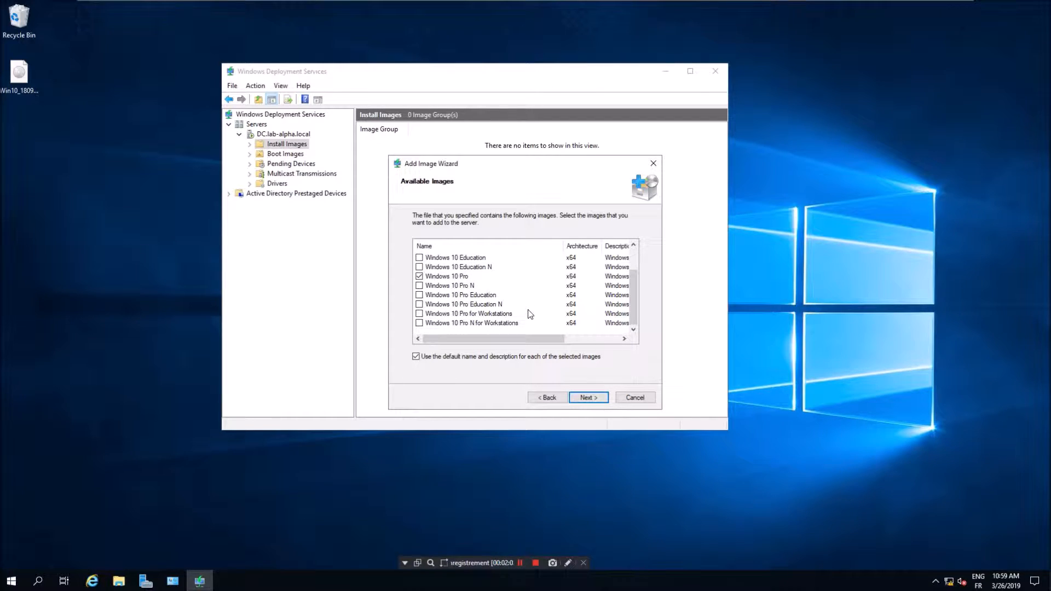
# - Confirm the summary, let the Windows 10 Pro image be added to the server, and finish the wizard
pyautogui.click(591, 401)
pyautogui.click(592, 401)
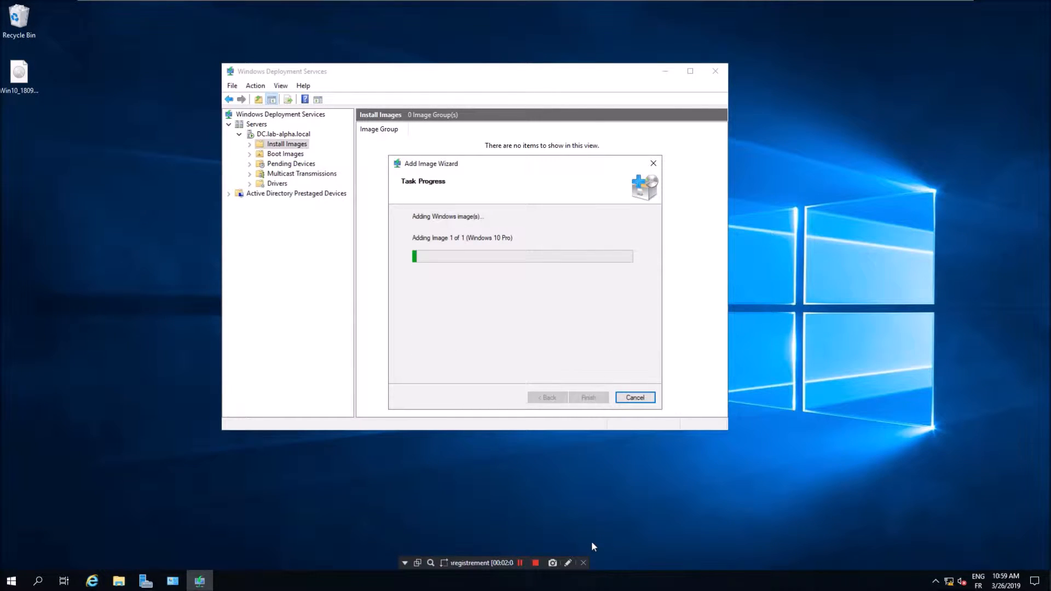
pyautogui.moveTo(537, 167); pyautogui.dragTo(638, 175)
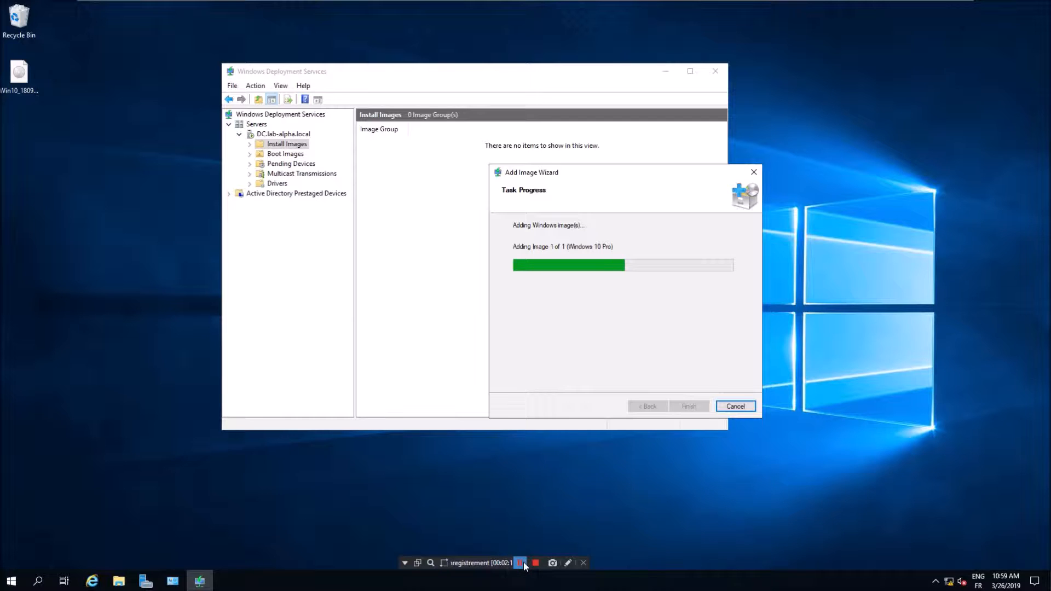
pyautogui.click(522, 563)
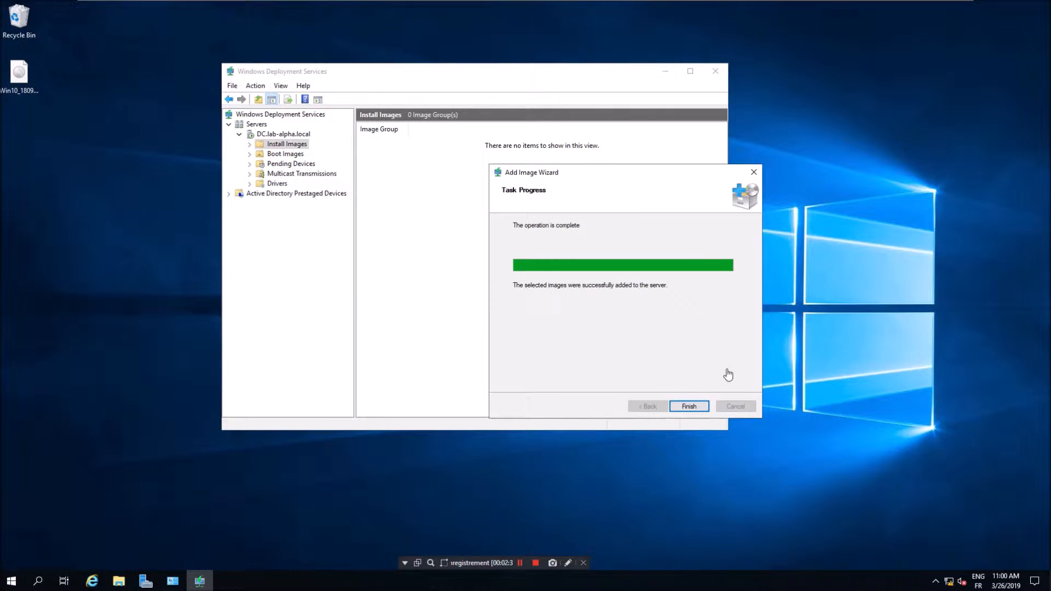
pyautogui.click(689, 407)
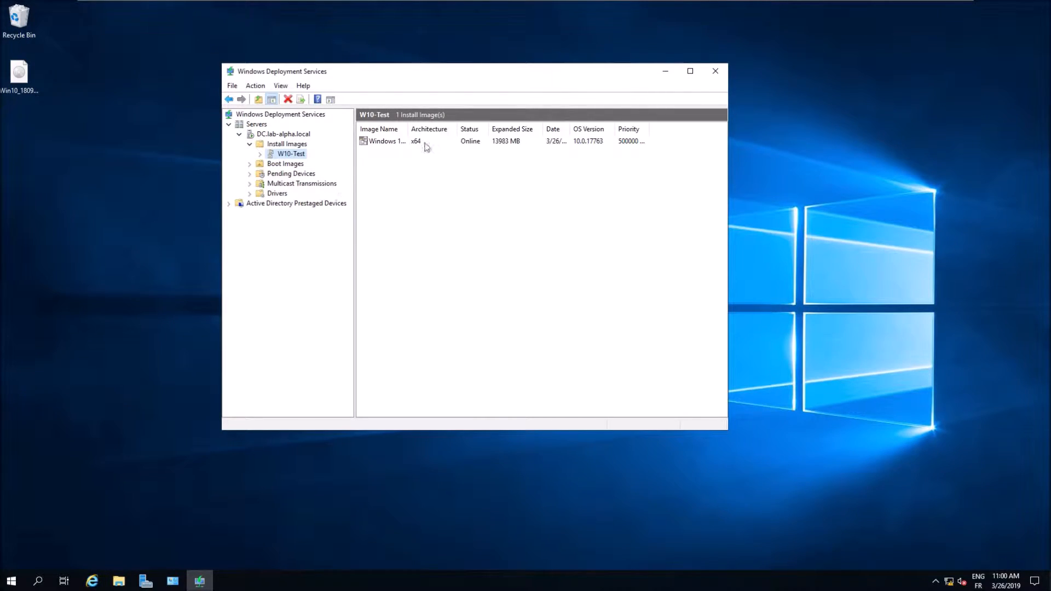
# - Start adding a boot image, search the mounted Windows 10 DVD drive for boot, and use E:\sources\boot.wim as the image file
pyautogui.rightClick(293, 166)
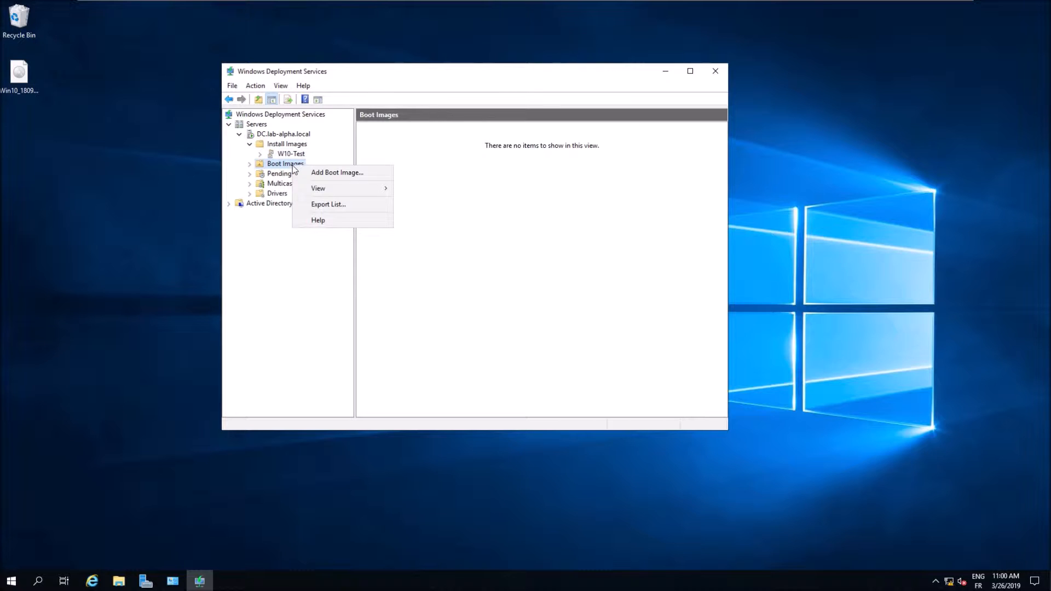
pyautogui.click(342, 172)
pyautogui.click(618, 259)
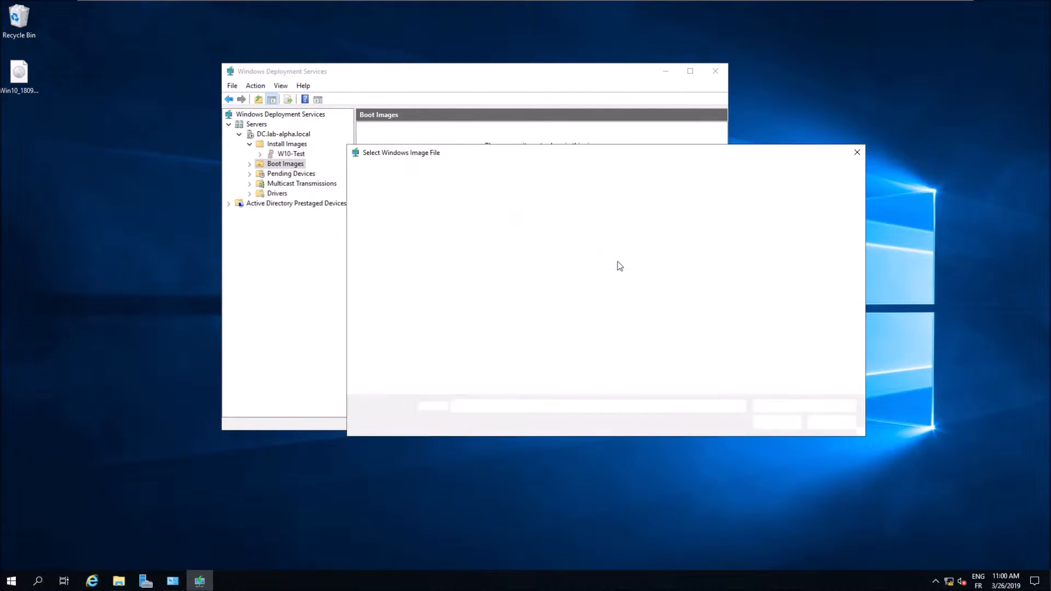
pyautogui.write('boot')
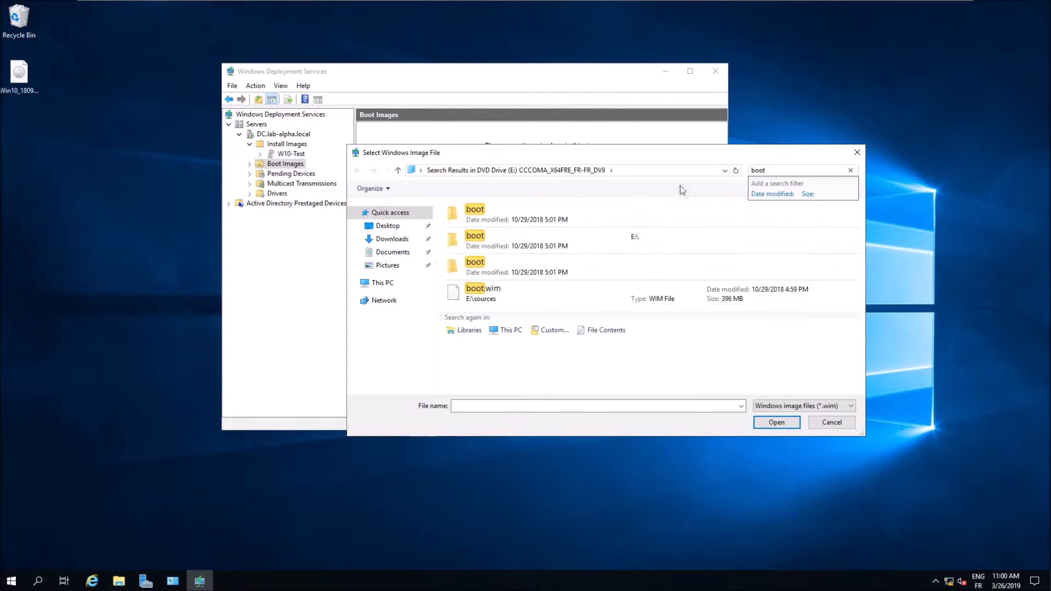
pyautogui.click(490, 290)
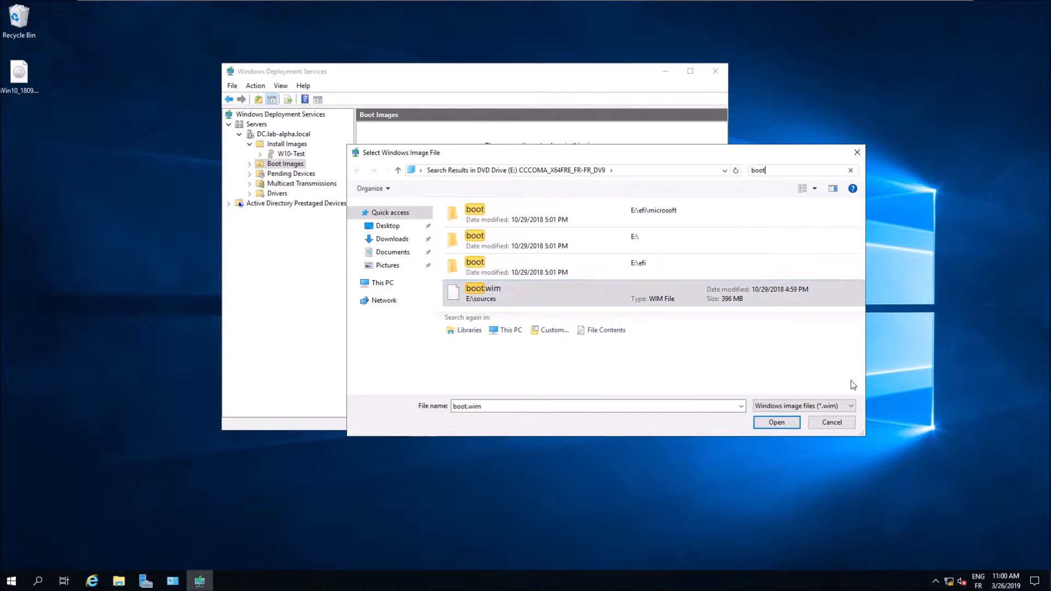
pyautogui.click(776, 422)
pyautogui.click(588, 390)
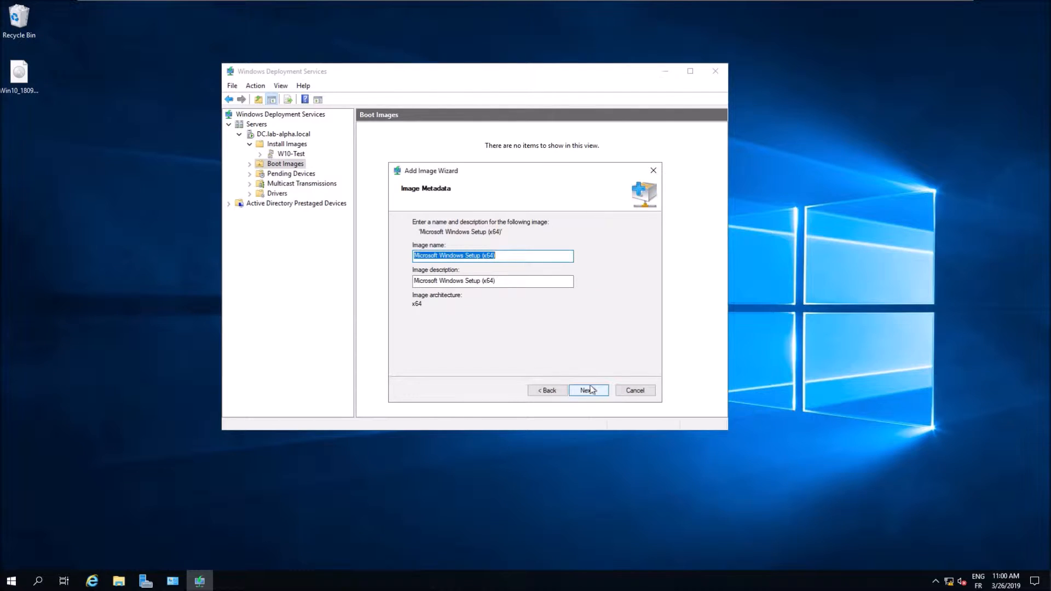
# - Name the boot image W10-Pro-Bootwim, confirm the summary, let it be added to the server, and finish the wizard
pyautogui.press('BackSpace')
pyautogui.write('W')
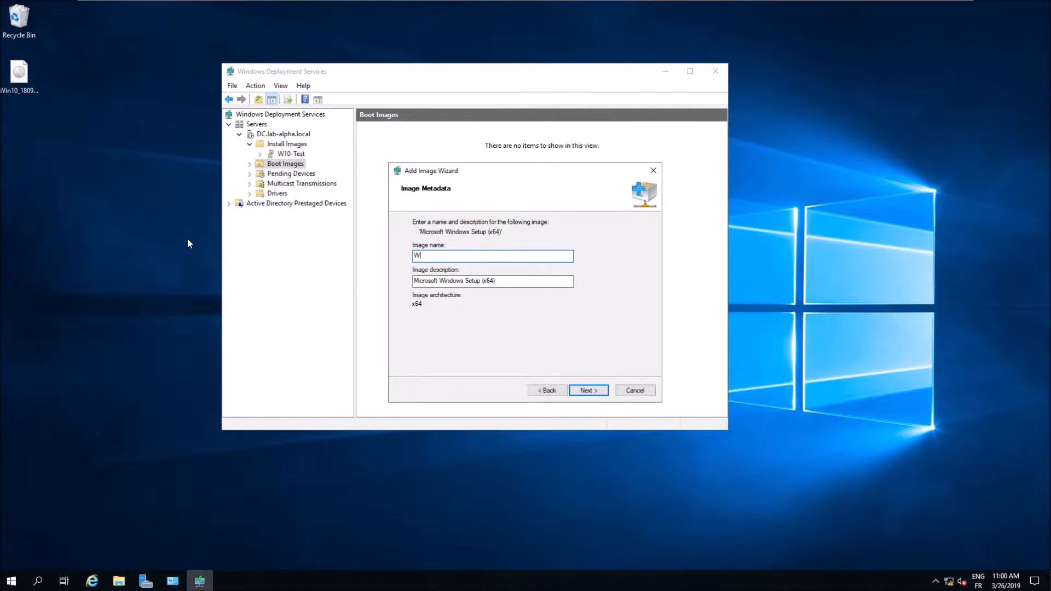
pyautogui.write('10-Pro-Bootwim')
pyautogui.press('Return')
pyautogui.press('Return')
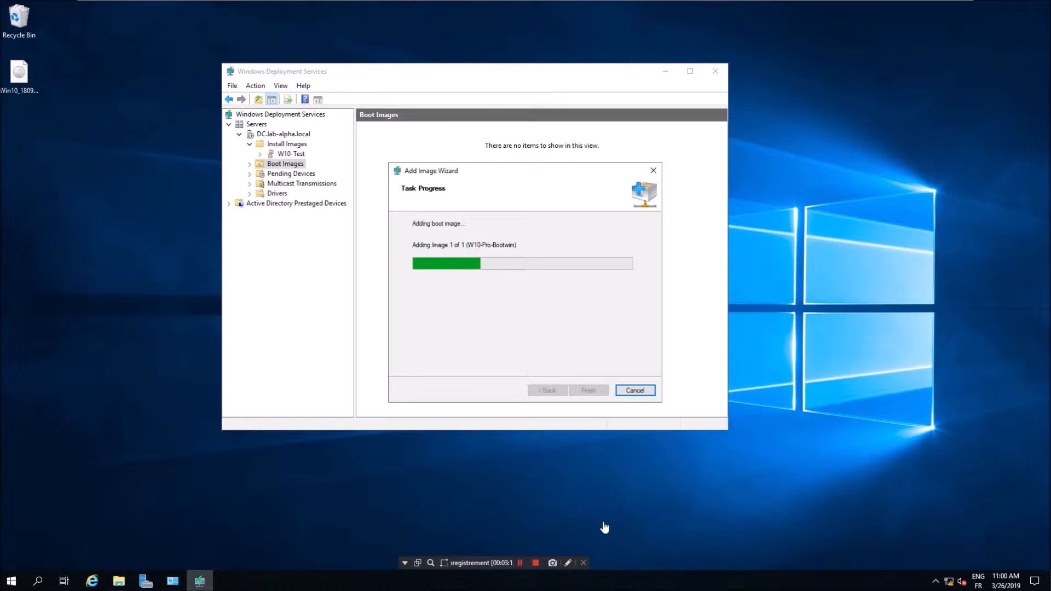
pyautogui.click(520, 564)
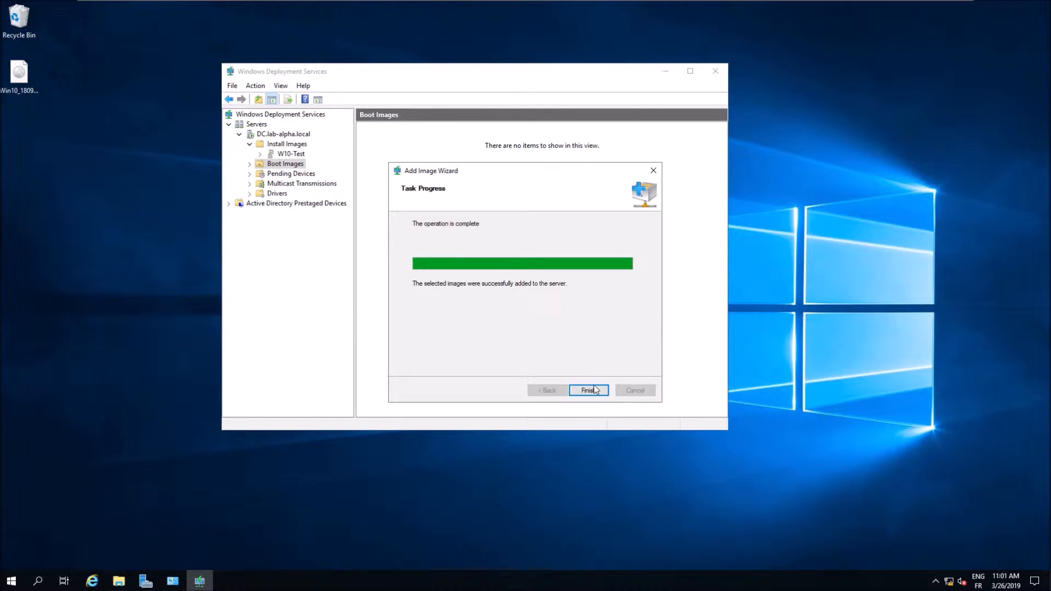
pyautogui.click(588, 390)
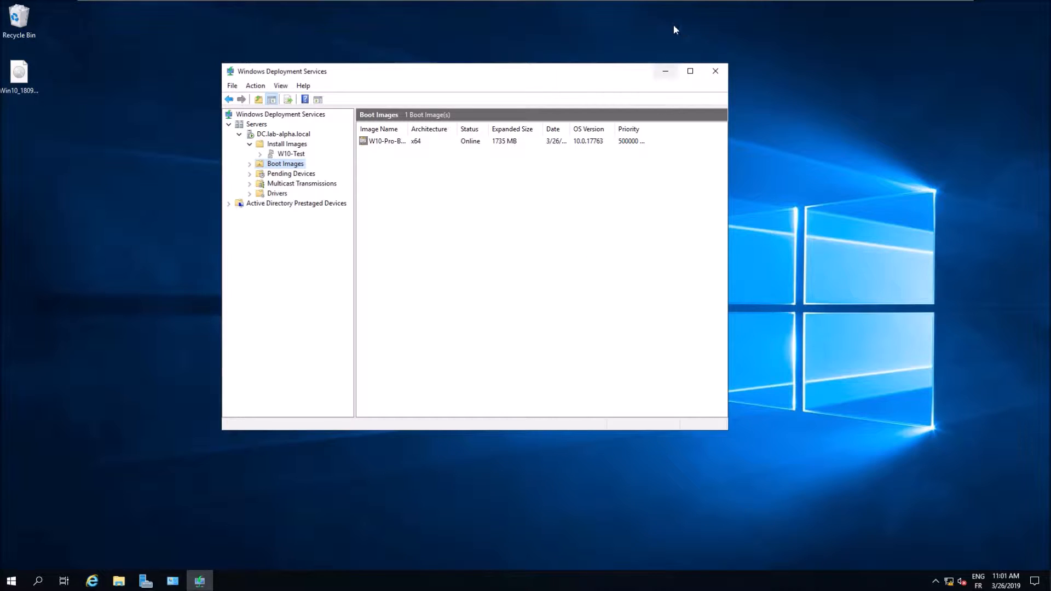
# - Review the pending devices, the W10-Test install image group and the boot images, including the actions available for the boot image
pyautogui.click(250, 165)
pyautogui.click(280, 173)
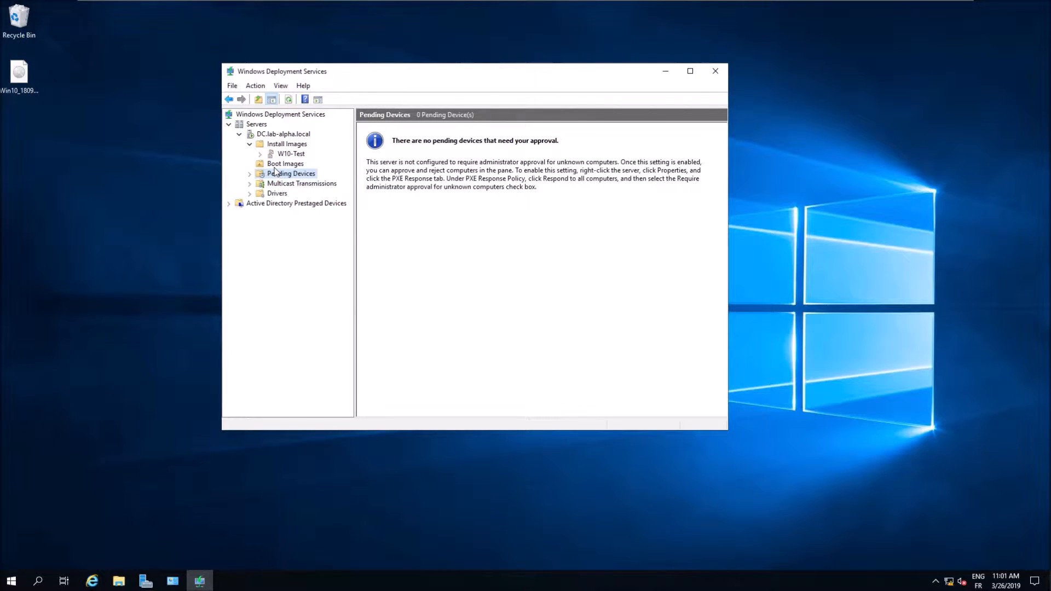
pyautogui.click(279, 164)
pyautogui.click(285, 155)
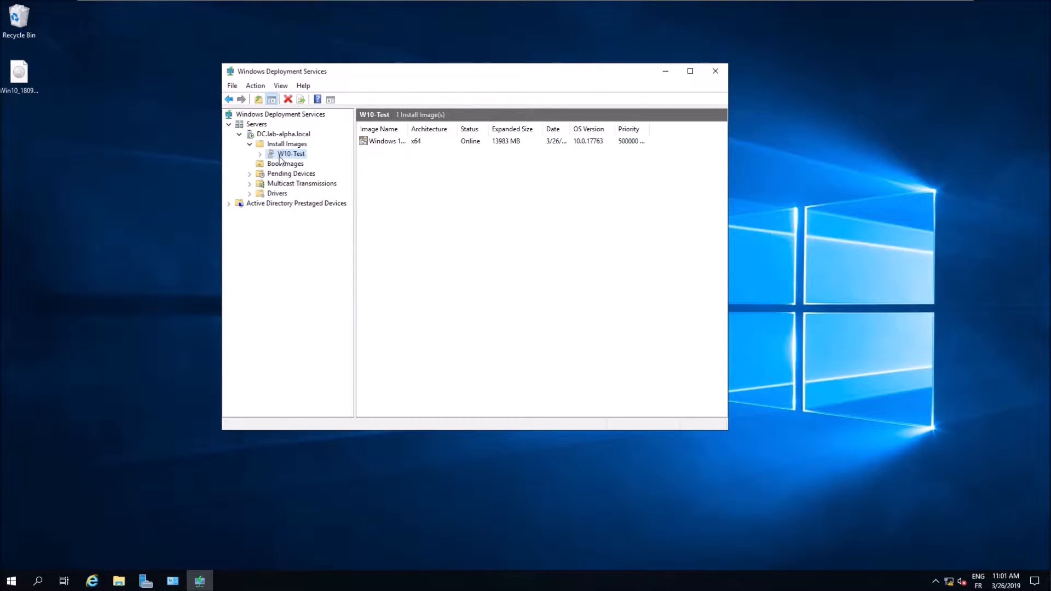
pyautogui.click(293, 164)
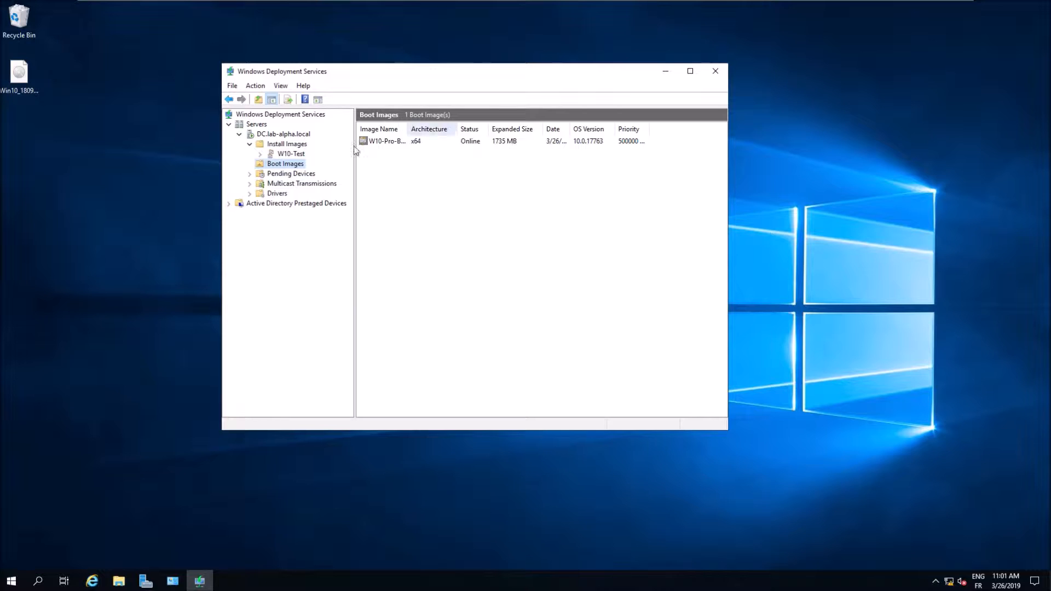
pyautogui.rightClick(377, 142)
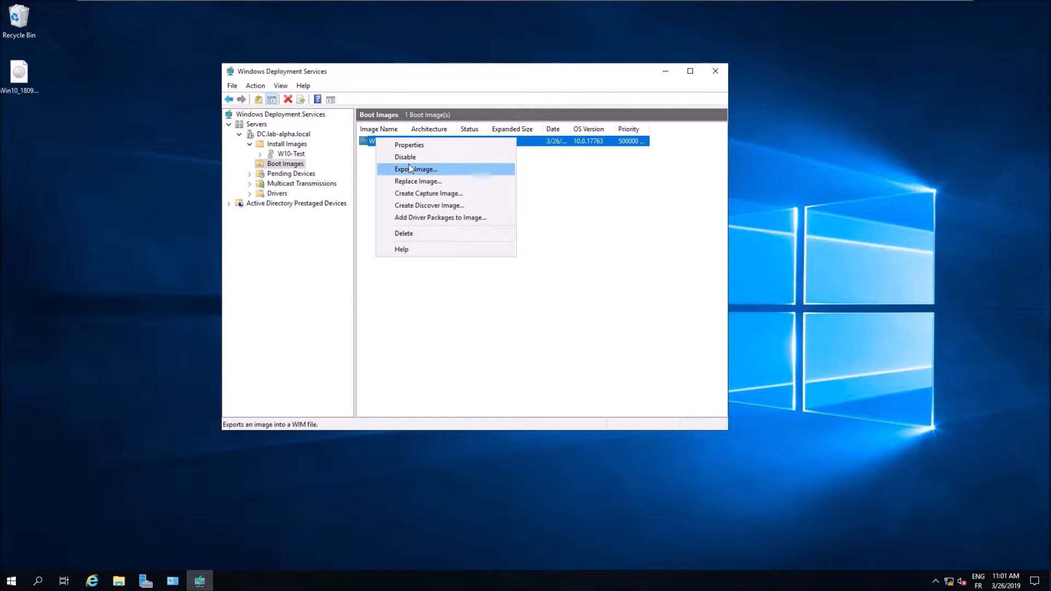
pyautogui.click(559, 234)
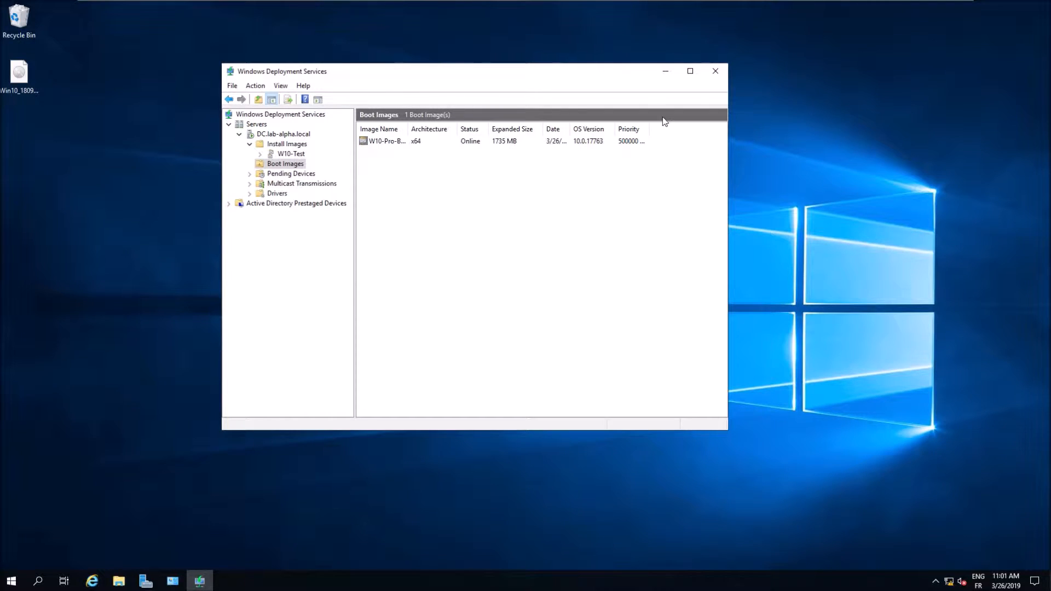
# - Minimize the deployment console and connect the DC virtual machine's network adapter to the custom virtual network VMnet2
pyautogui.click(673, 72)
pyautogui.moveTo(564, 1)
pyautogui.rightClick(613, 7)
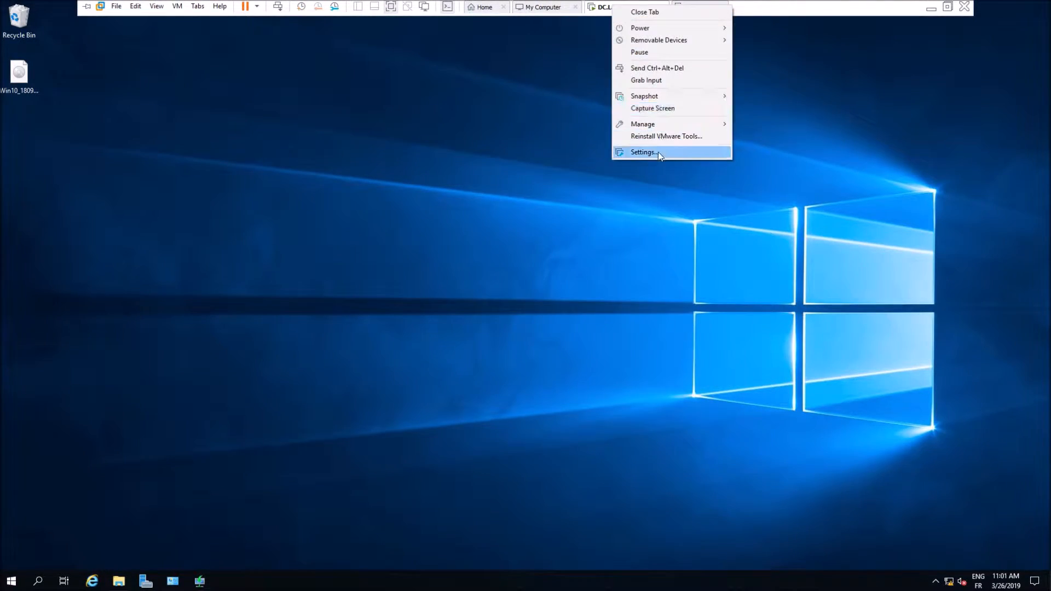
pyautogui.click(657, 153)
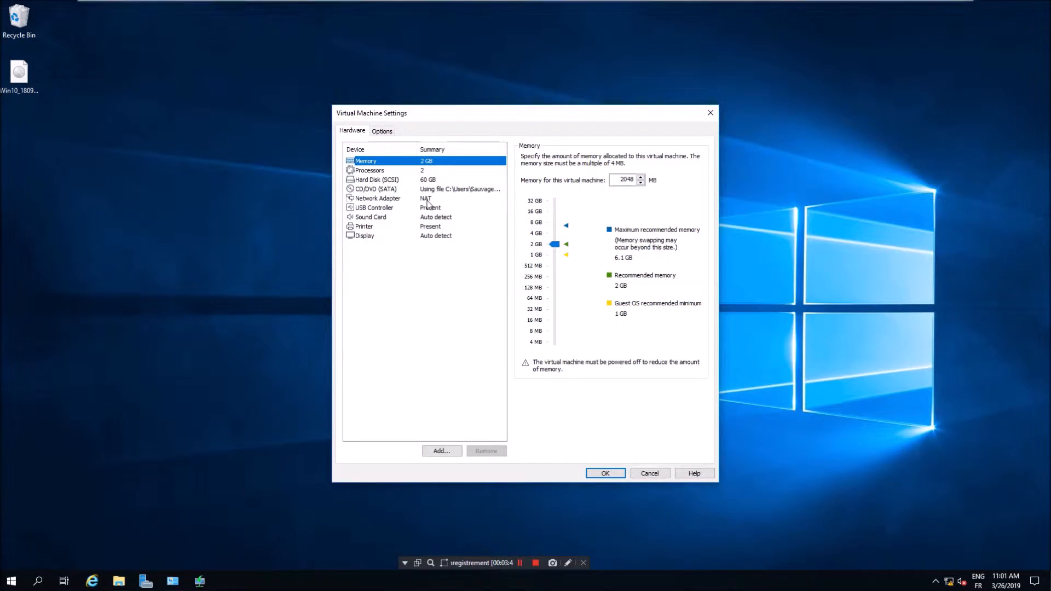
pyautogui.click(427, 199)
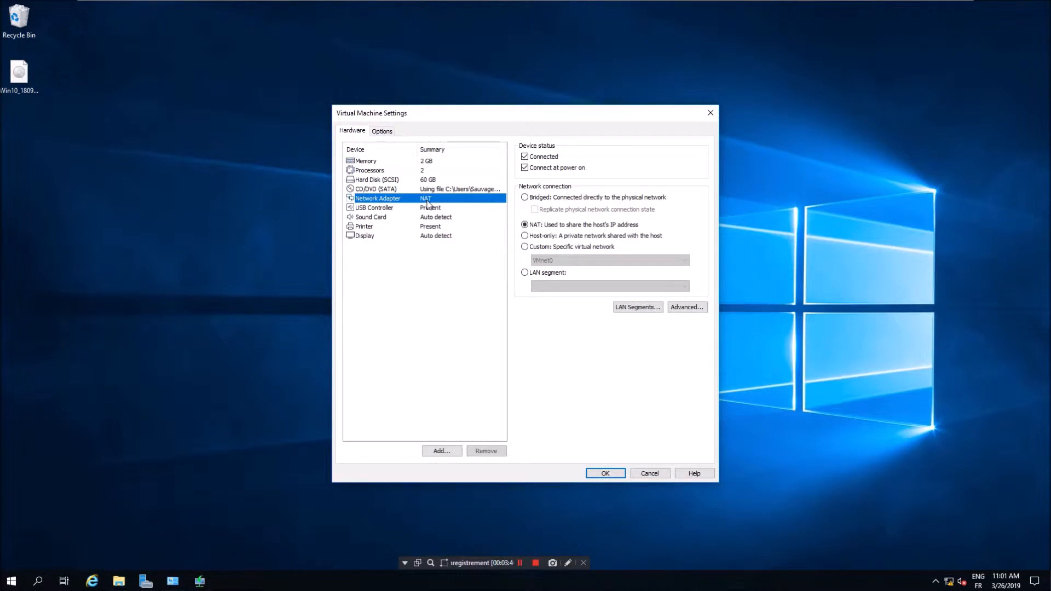
pyautogui.click(560, 248)
pyautogui.click(559, 260)
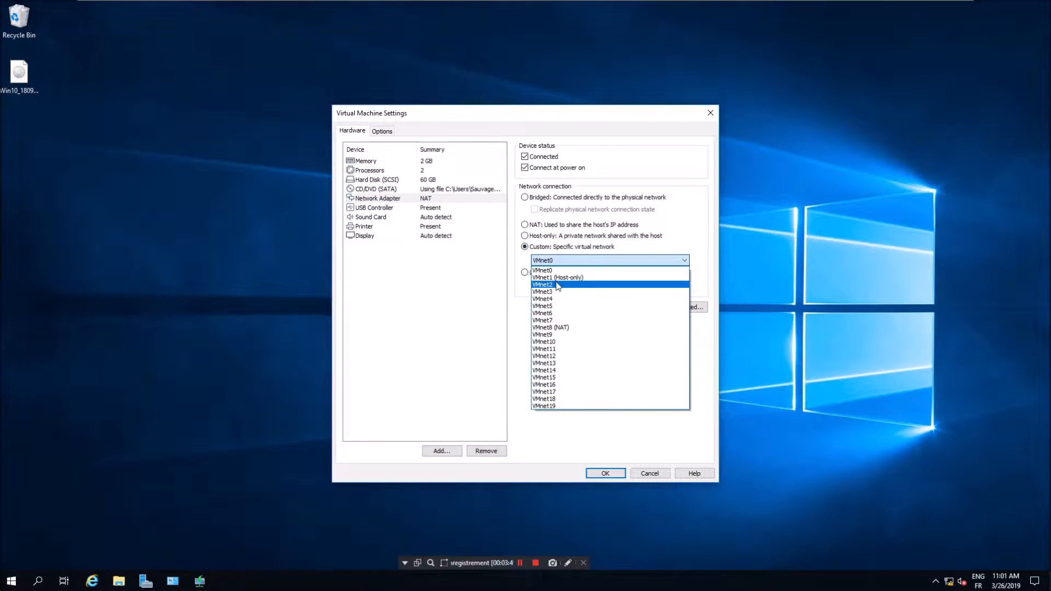
pyautogui.click(557, 285)
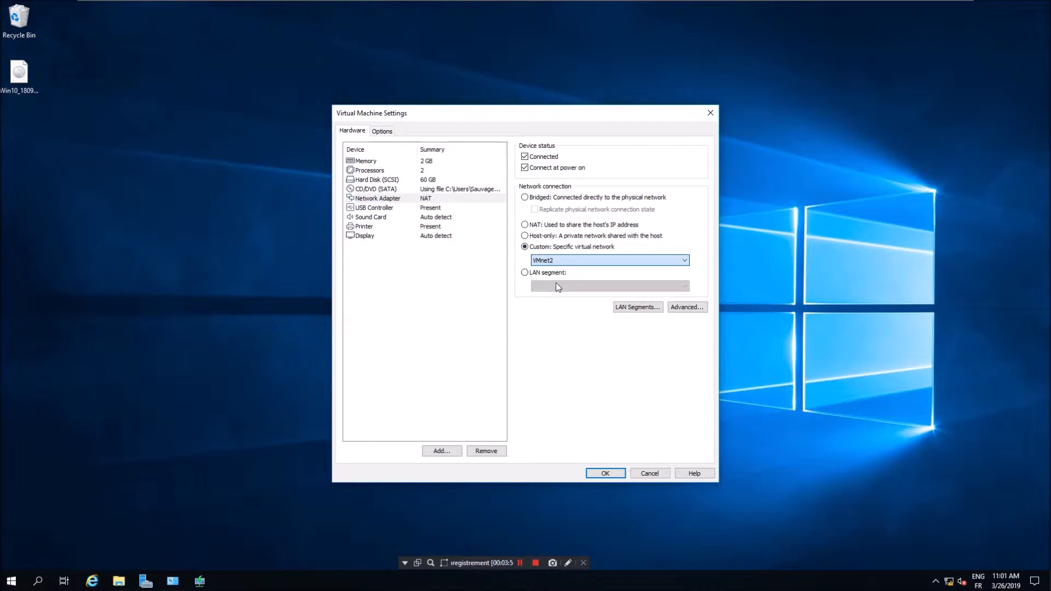
pyautogui.click(605, 474)
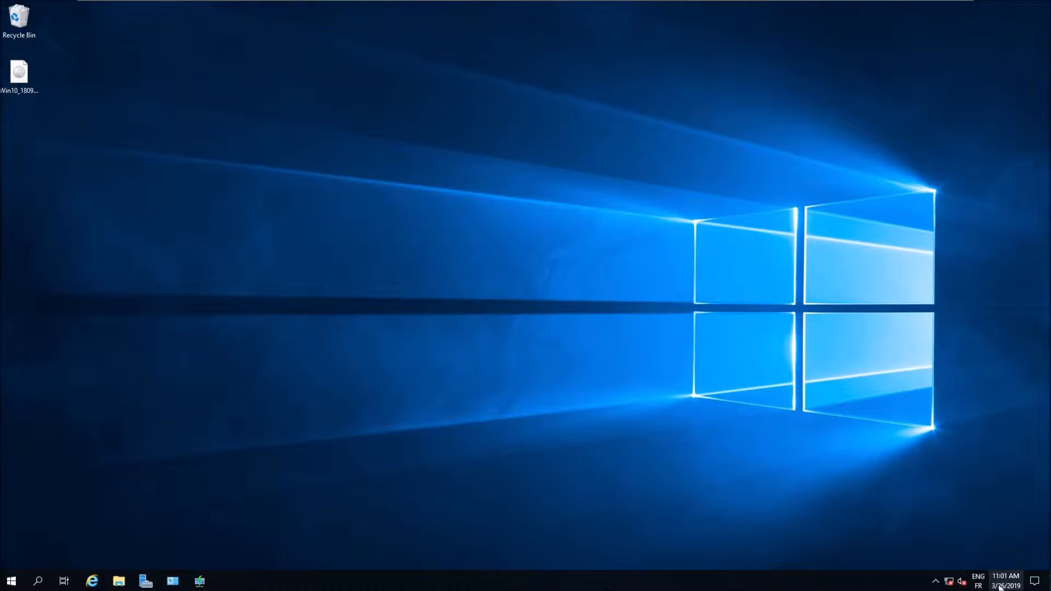
# - Check the DC server's IP configuration by running ipconfig in PowerShell, and close the PowerShell window
pyautogui.moveTo(949, 584)
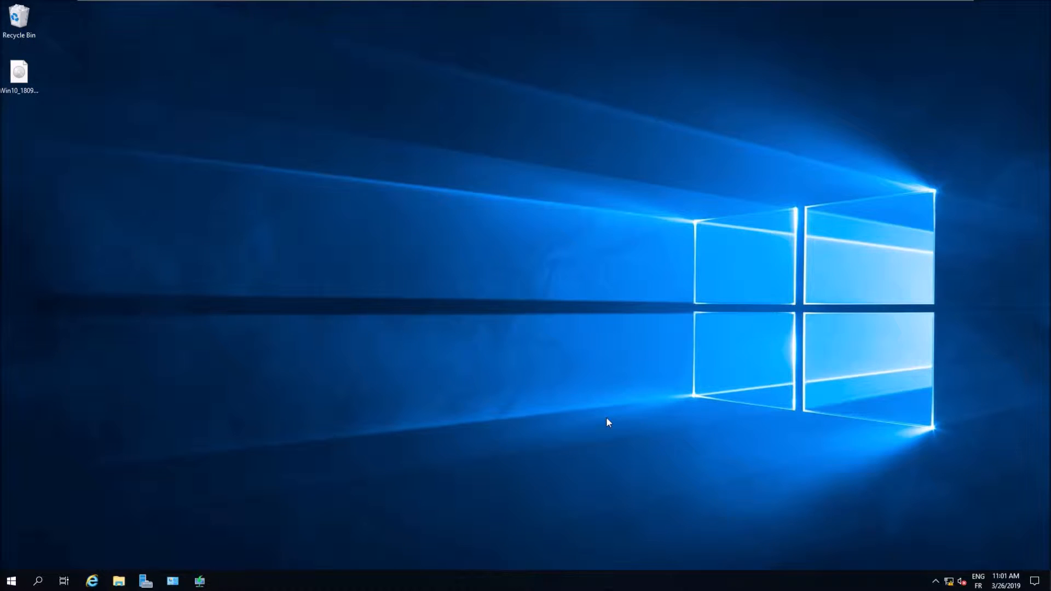
pyautogui.press('super+r')
pyautogui.press('Return')
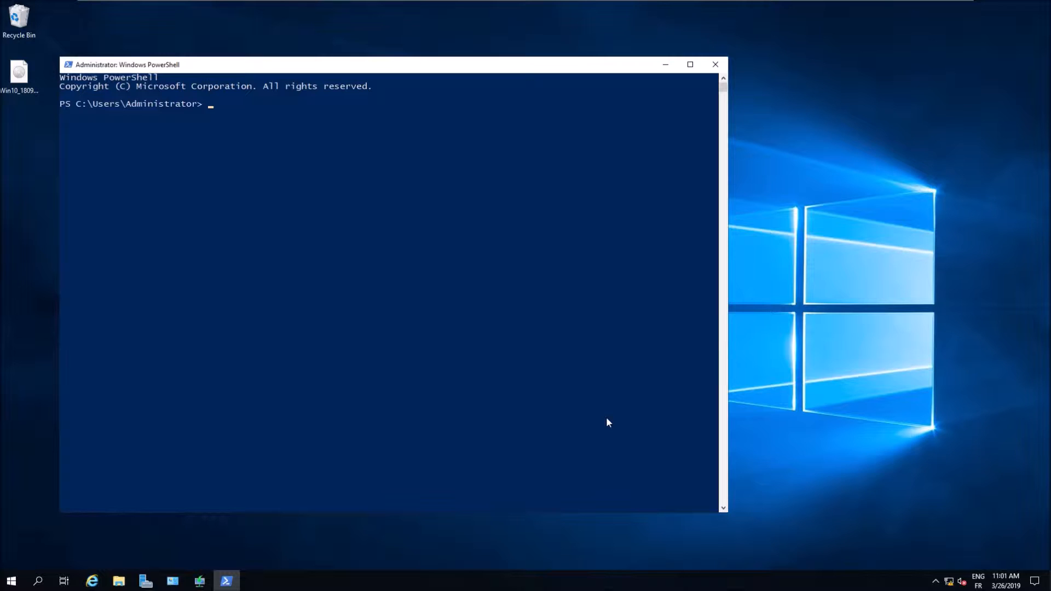
pyautogui.write('ipconfig')
pyautogui.press('Return')
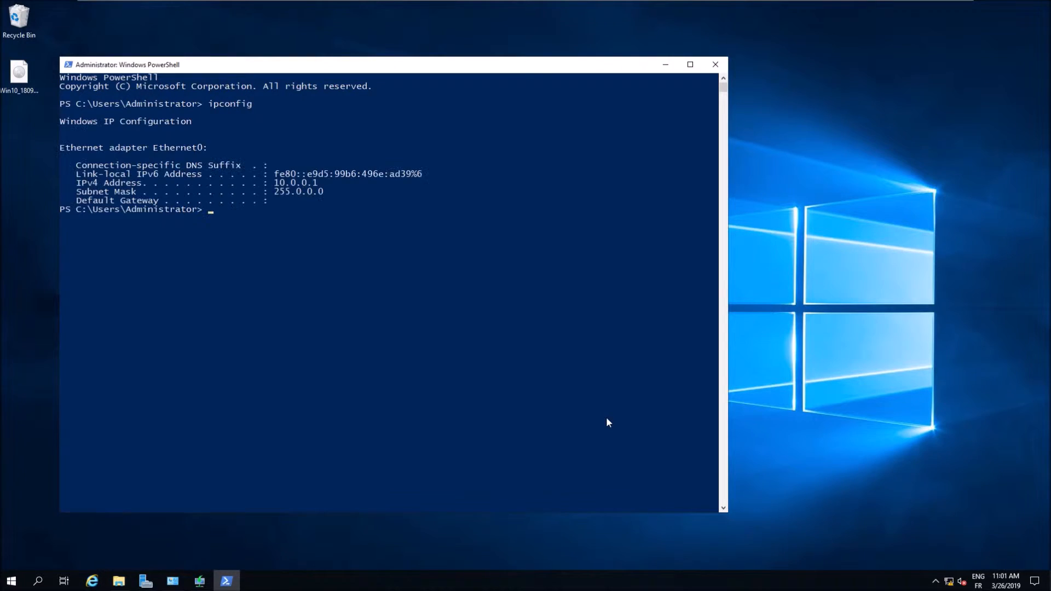
pyautogui.click(718, 63)
pyautogui.click(24, 108)
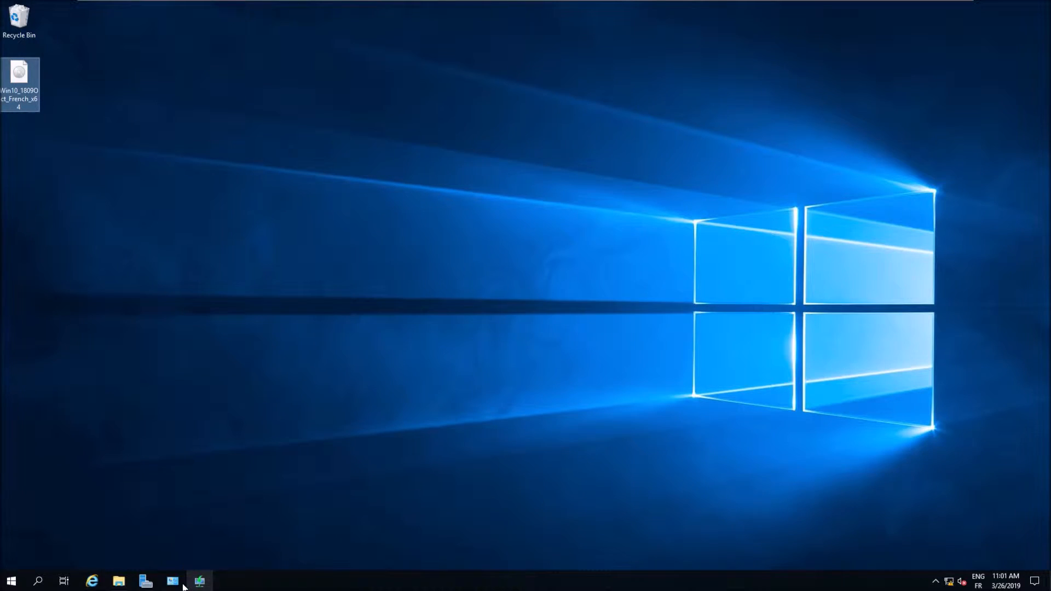
pyautogui.moveTo(183, 587)
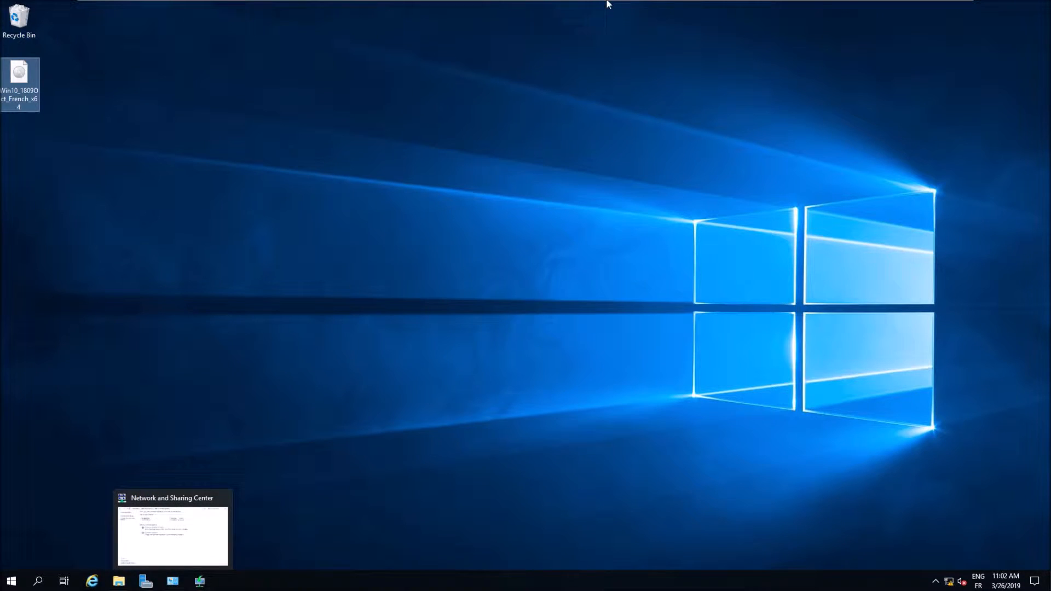
# - Switch to the Client W7 virtual machine and rename it Client W10 in its general settings
pyautogui.moveTo(618, 4)
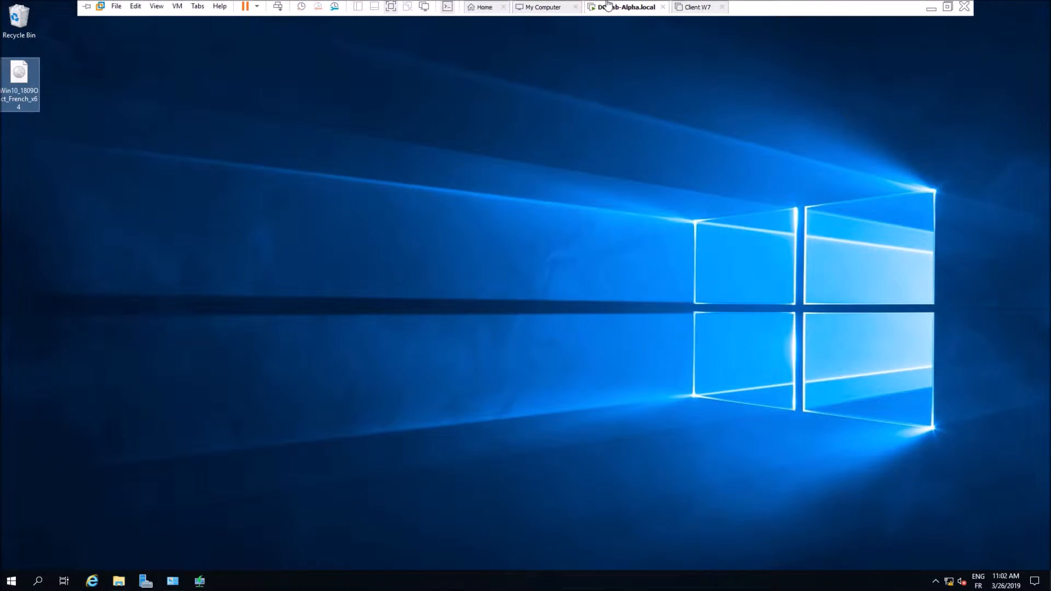
pyautogui.click(692, 8)
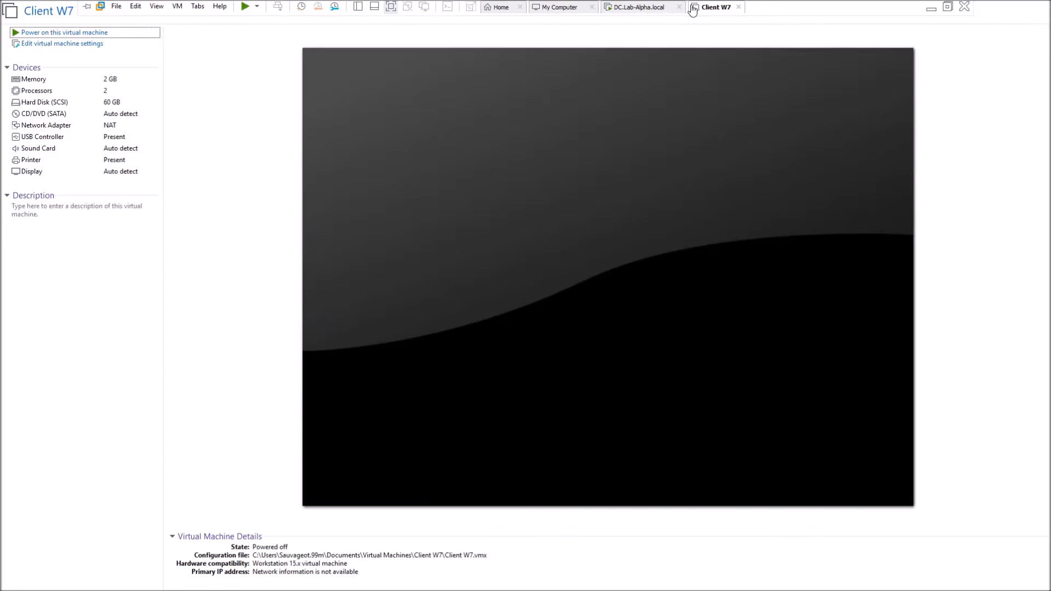
pyautogui.click(83, 44)
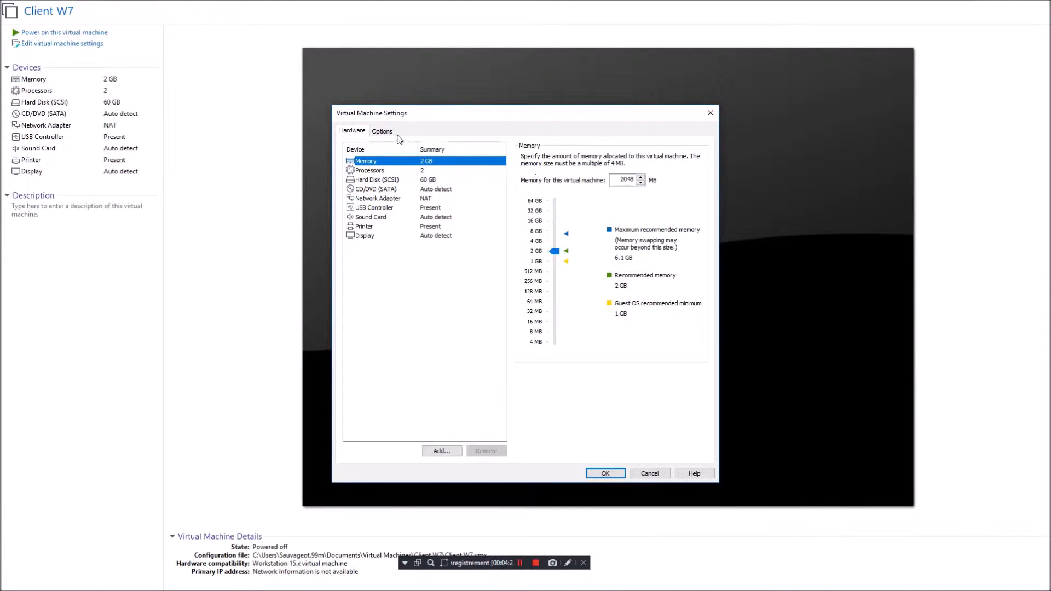
pyautogui.click(378, 131)
pyautogui.click(581, 159)
pyautogui.press('BackSpace')
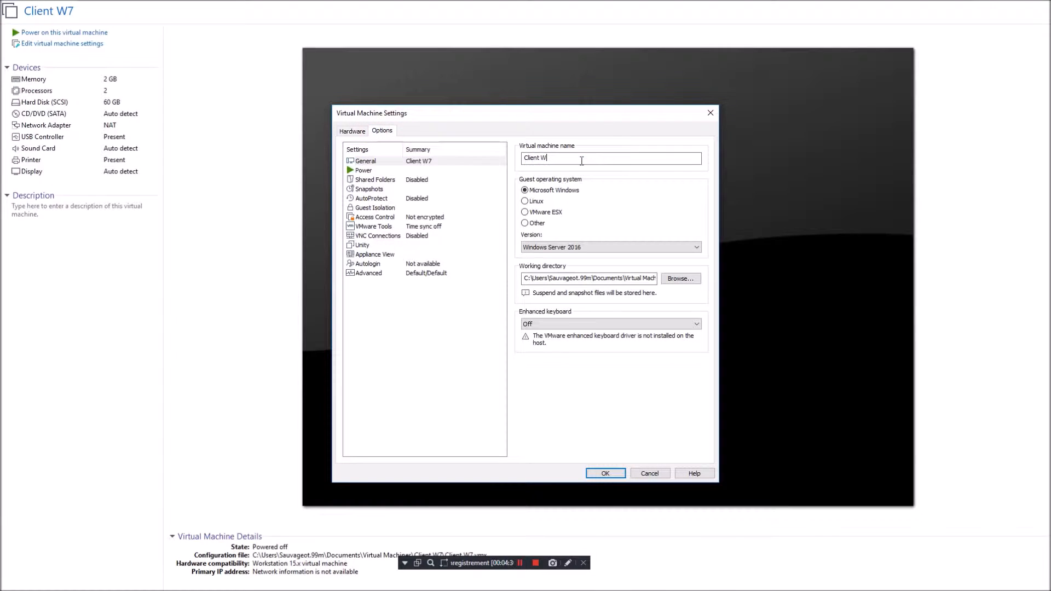
pyautogui.write('10')
pyautogui.press('Return')
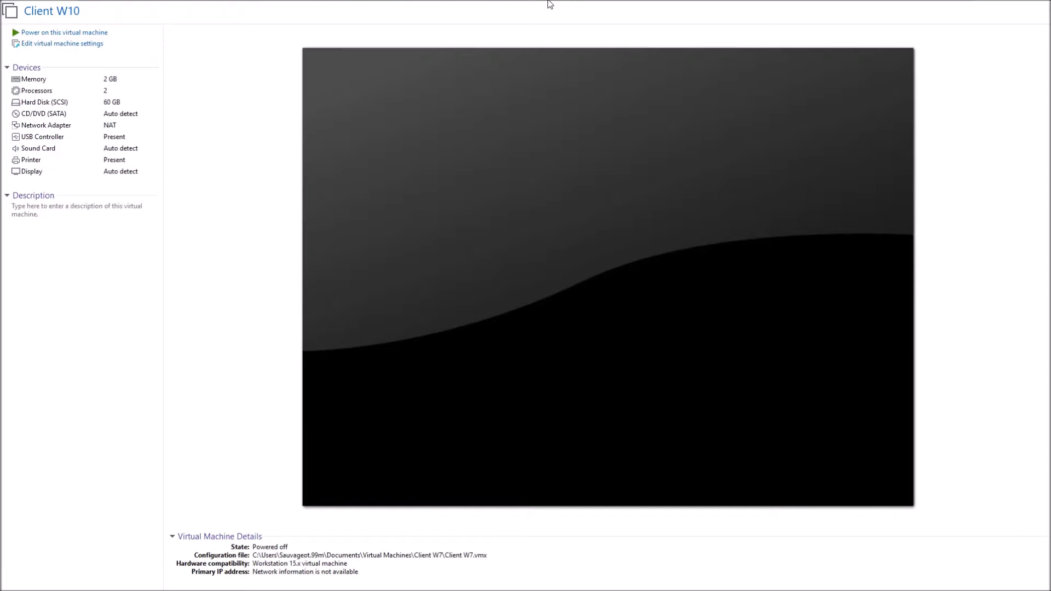
# - Exit full screen and set the Client W10 virtual machine's firmware type to BIOS in its advanced options
pyautogui.click(949, 7)
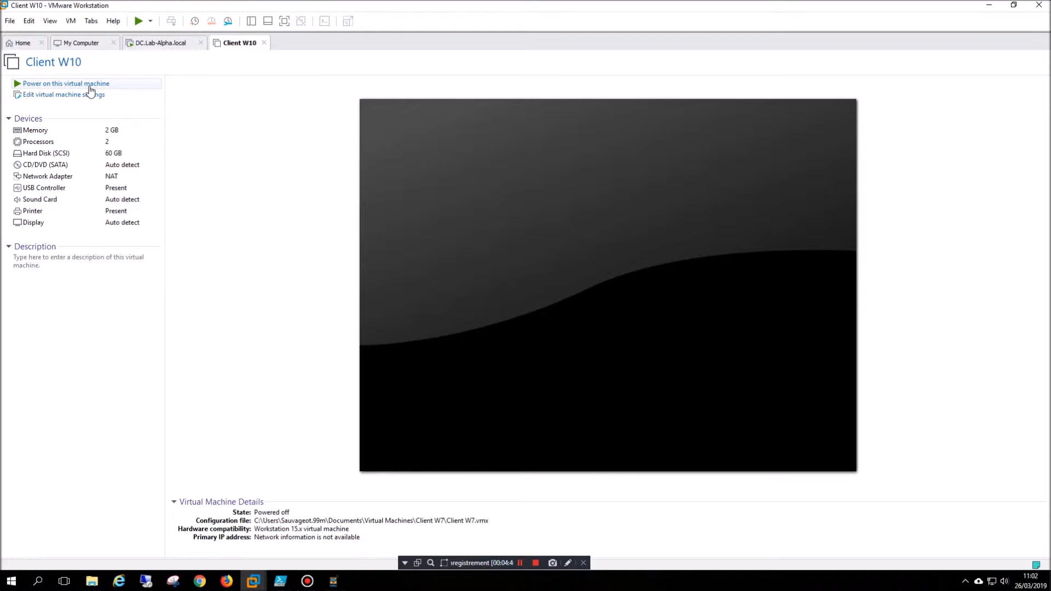
pyautogui.click(520, 563)
pyautogui.click(519, 564)
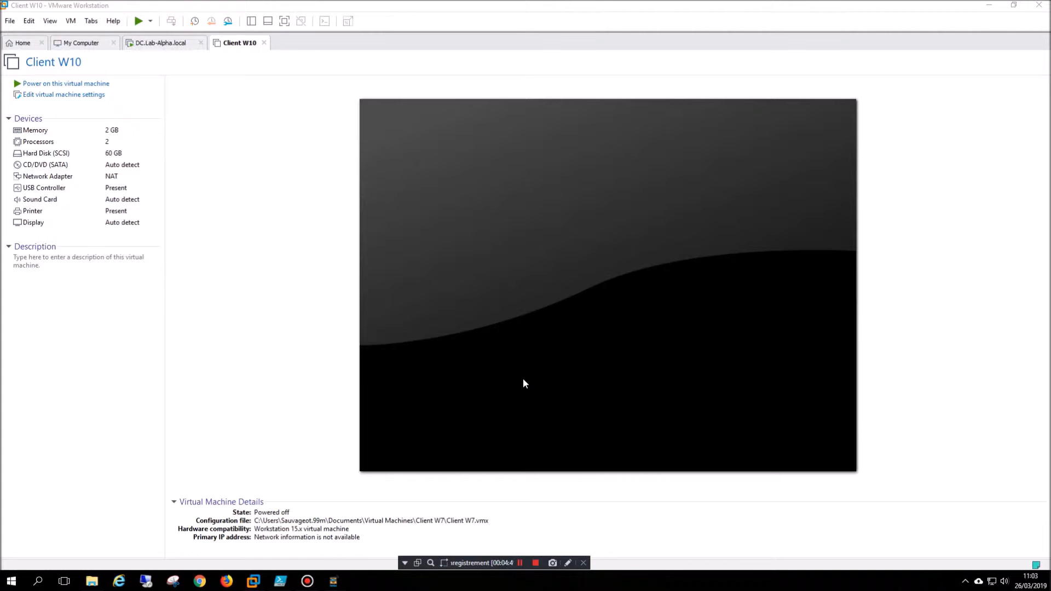
pyautogui.click(83, 94)
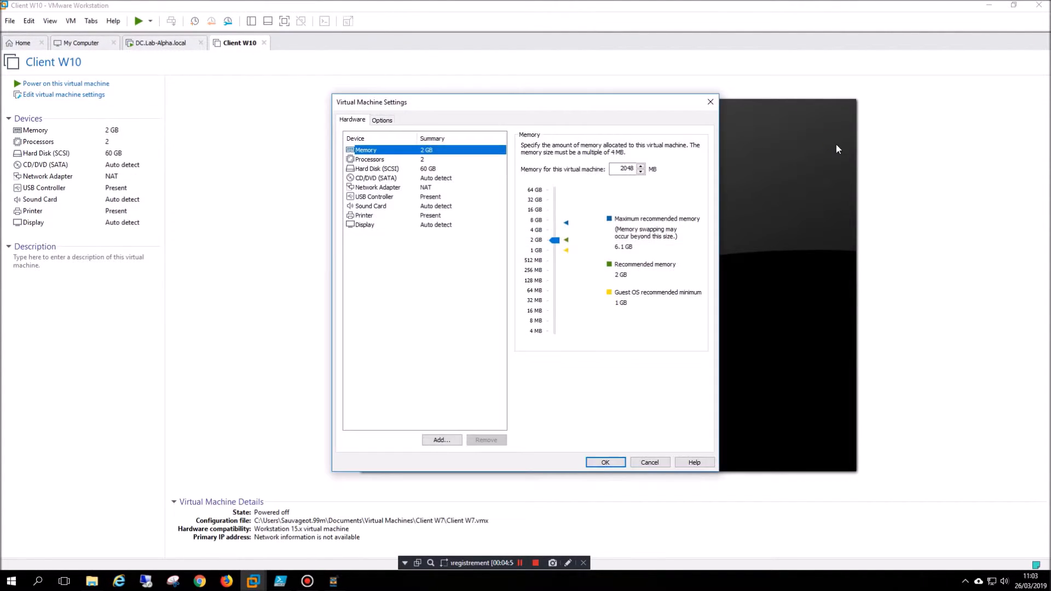
pyautogui.click(382, 120)
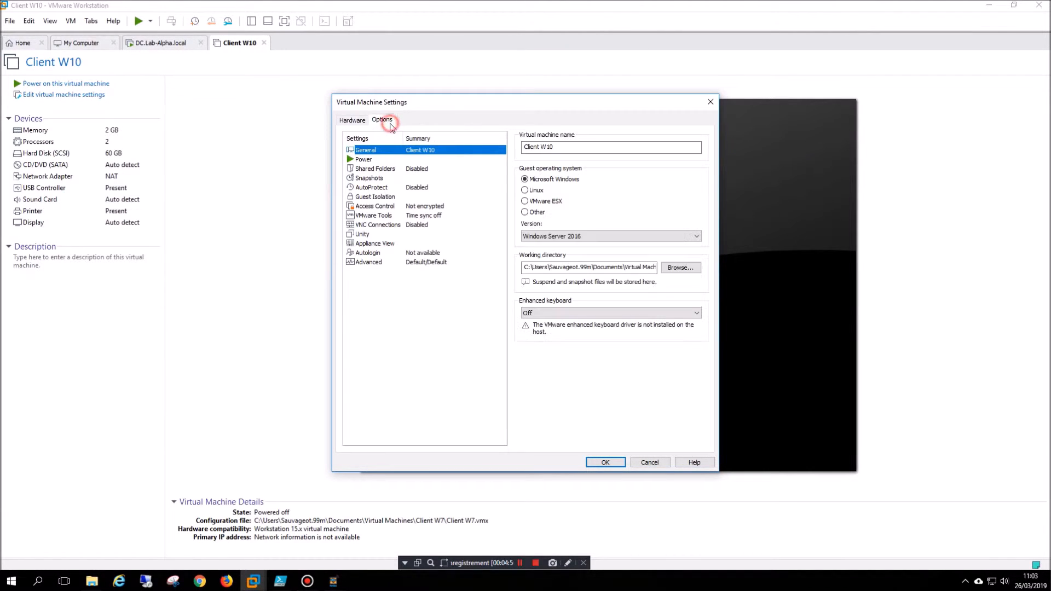
pyautogui.click(377, 263)
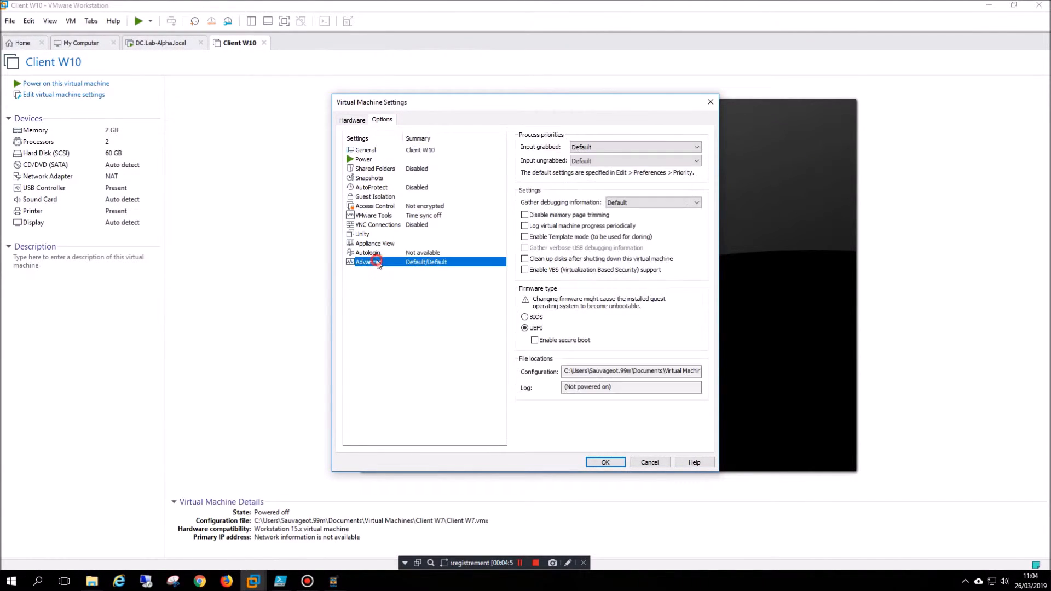
pyautogui.click(525, 318)
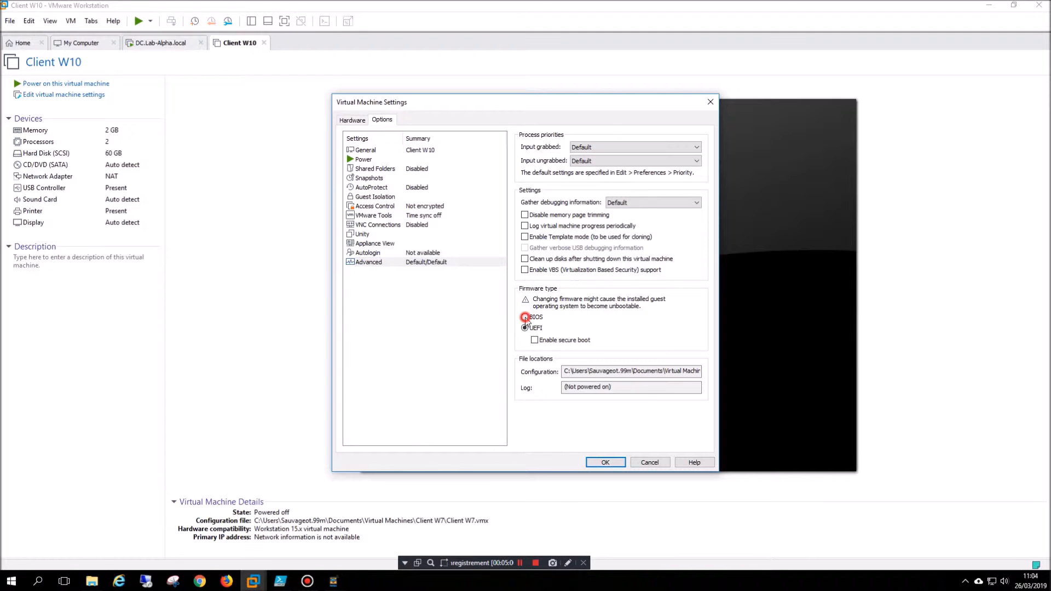
pyautogui.click(618, 466)
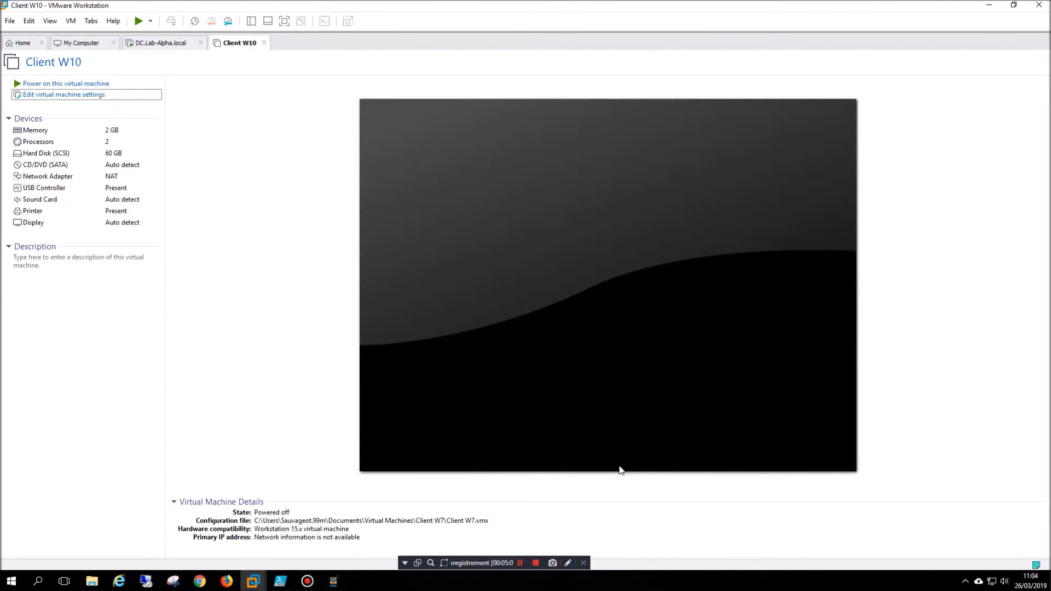
# - Power on the Client W10 virtual machine, attempt a network boot, and cancel it during the DHCP request
pyautogui.click(66, 85)
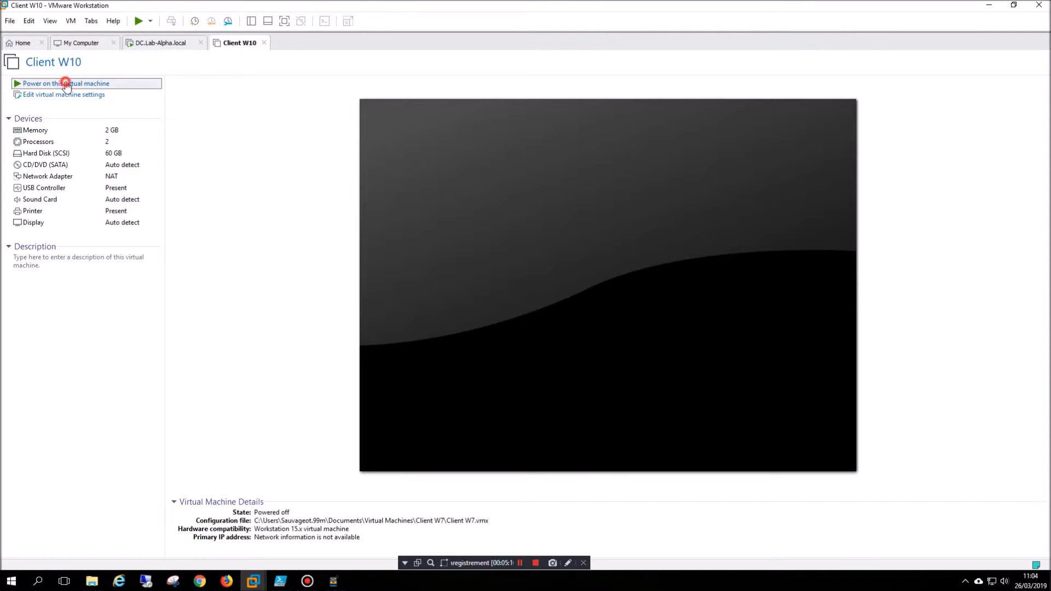
pyautogui.click(444, 377)
pyautogui.press('F12')
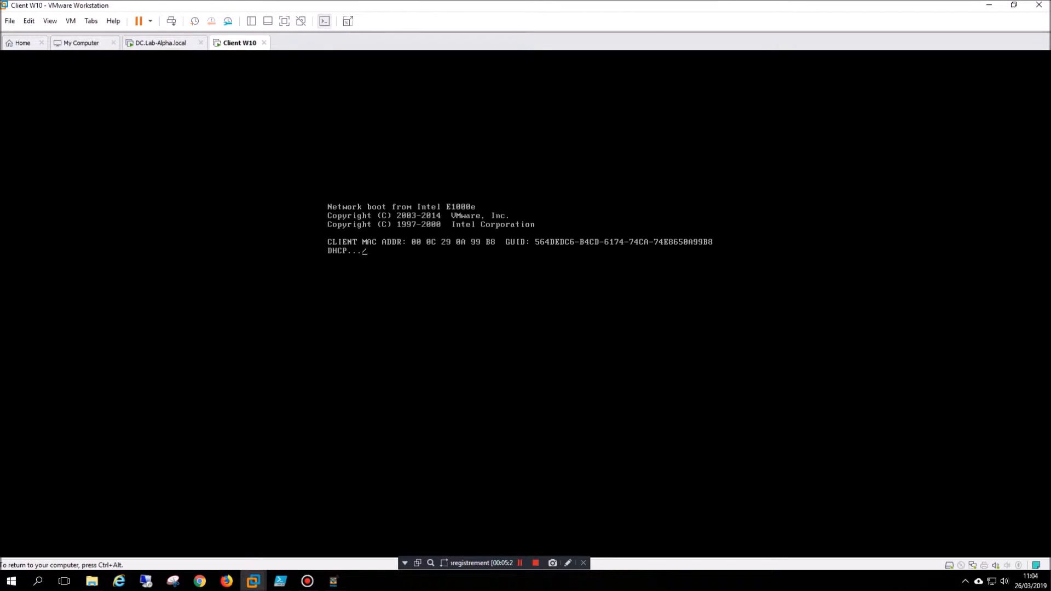
pyautogui.press('Escape')
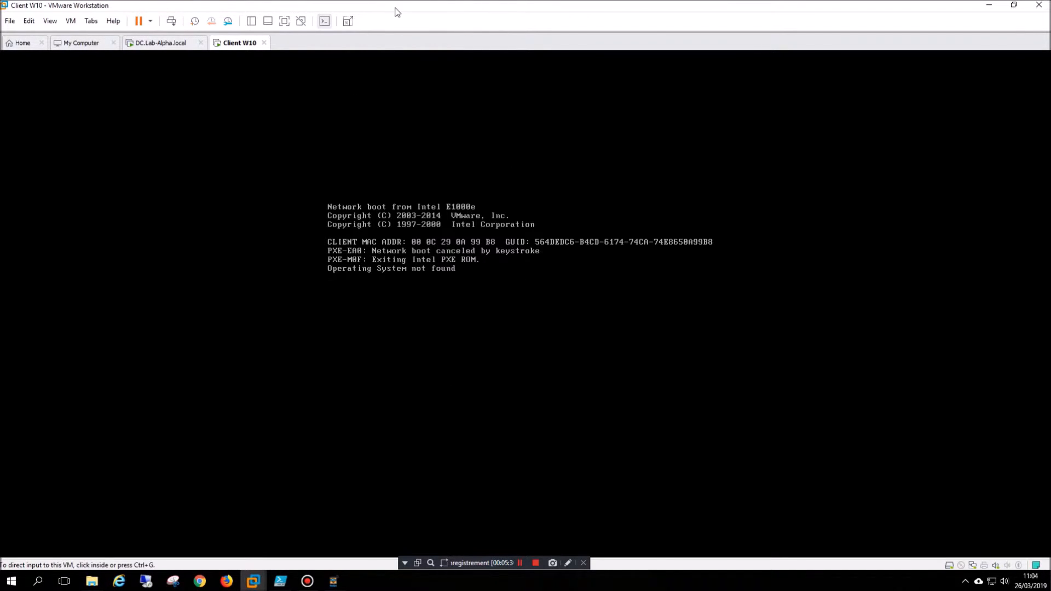
# - Connect the Client W10 virtual machine's network adapter to the custom virtual network VMnet2
pyautogui.rightClick(225, 45)
pyautogui.click(276, 193)
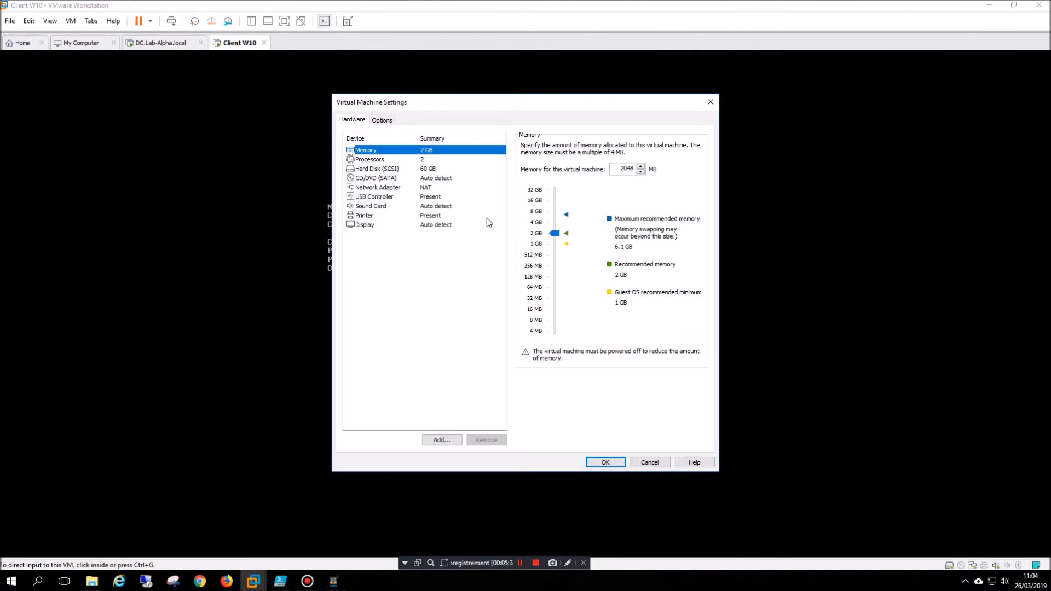
pyautogui.click(425, 187)
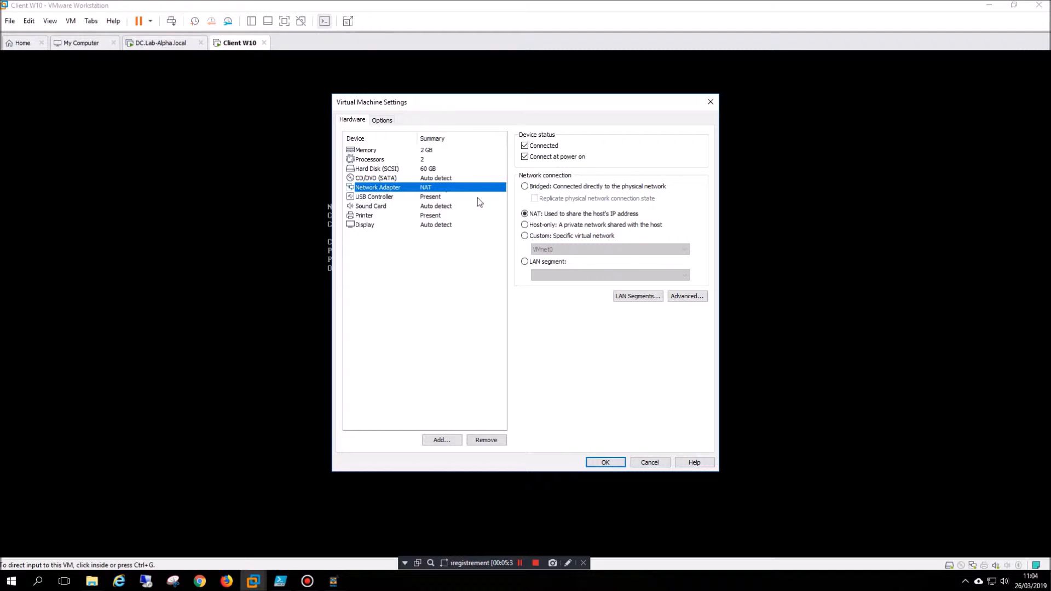
pyautogui.click(524, 236)
pyautogui.click(553, 249)
pyautogui.click(558, 273)
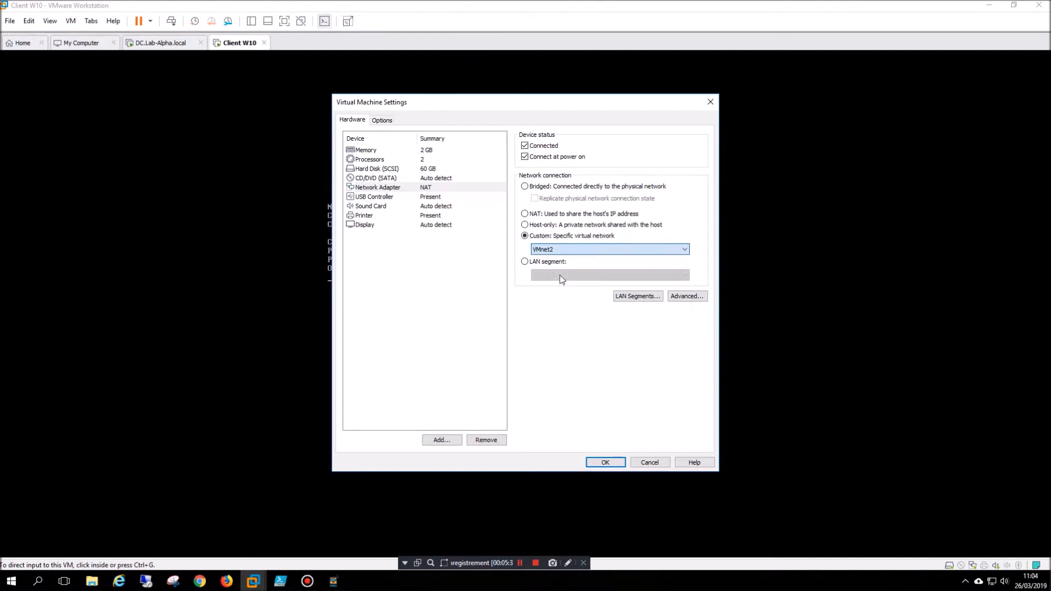
pyautogui.click(609, 467)
# - Retry the network boot on Client W10, start the network service boot from the DC server, and release input from the virtual machine
pyautogui.click(485, 298)
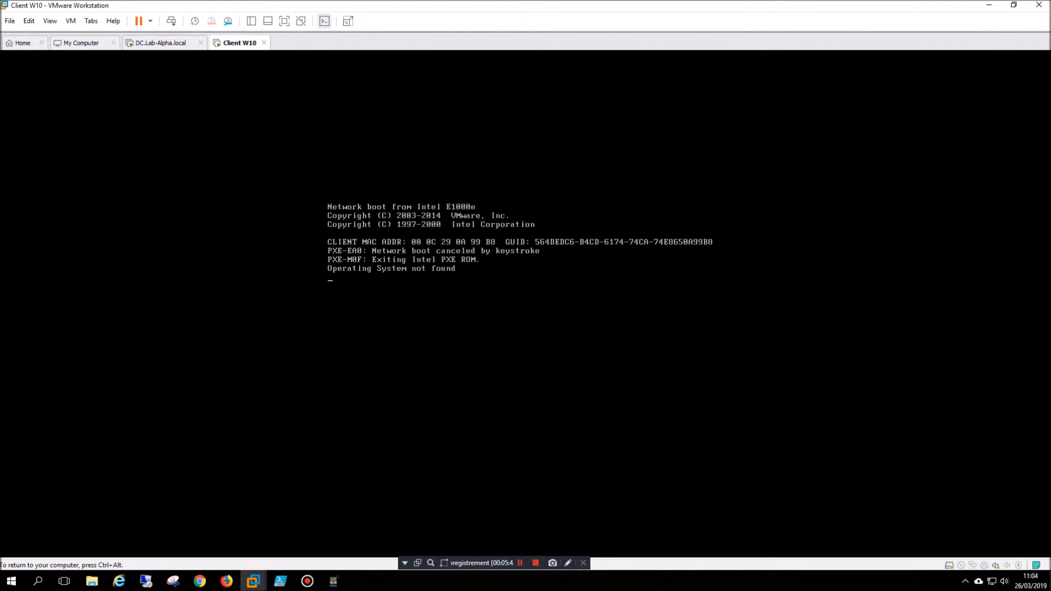
pyautogui.press('Return')
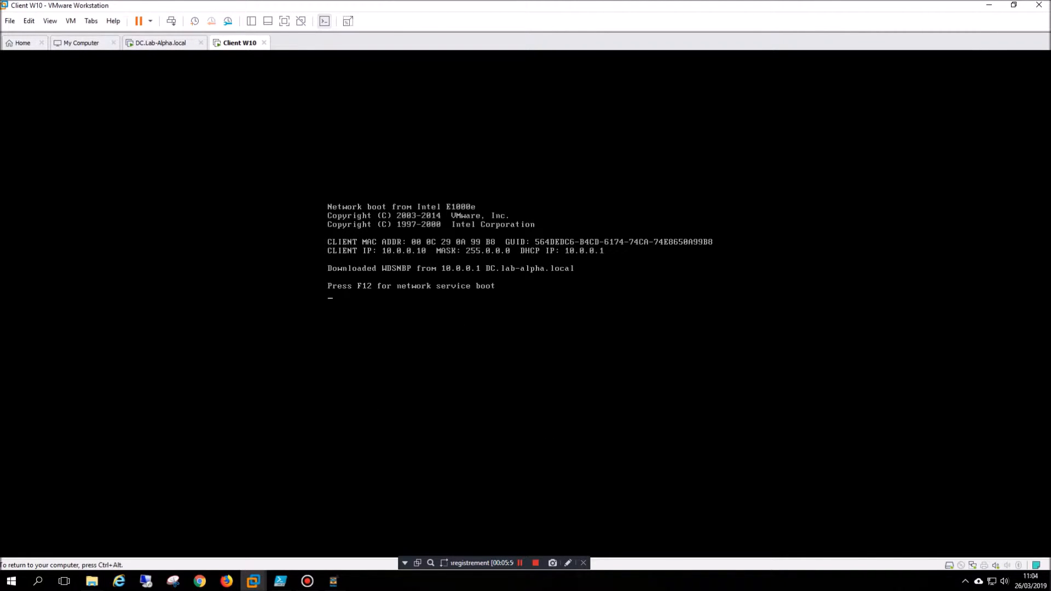
pyautogui.press('F12')
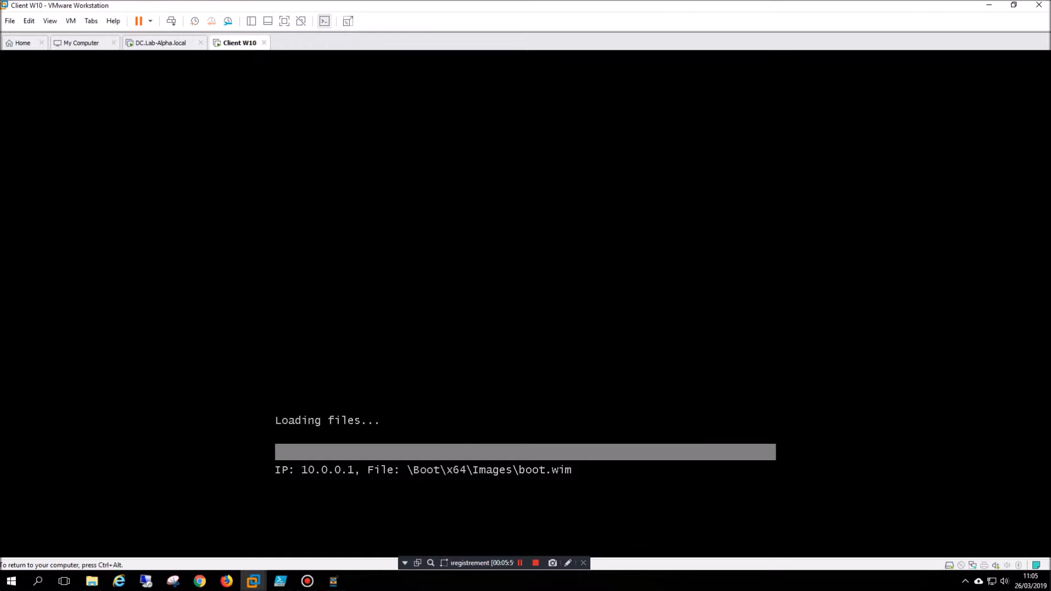
pyautogui.hotkey('ctrl', 'alt')
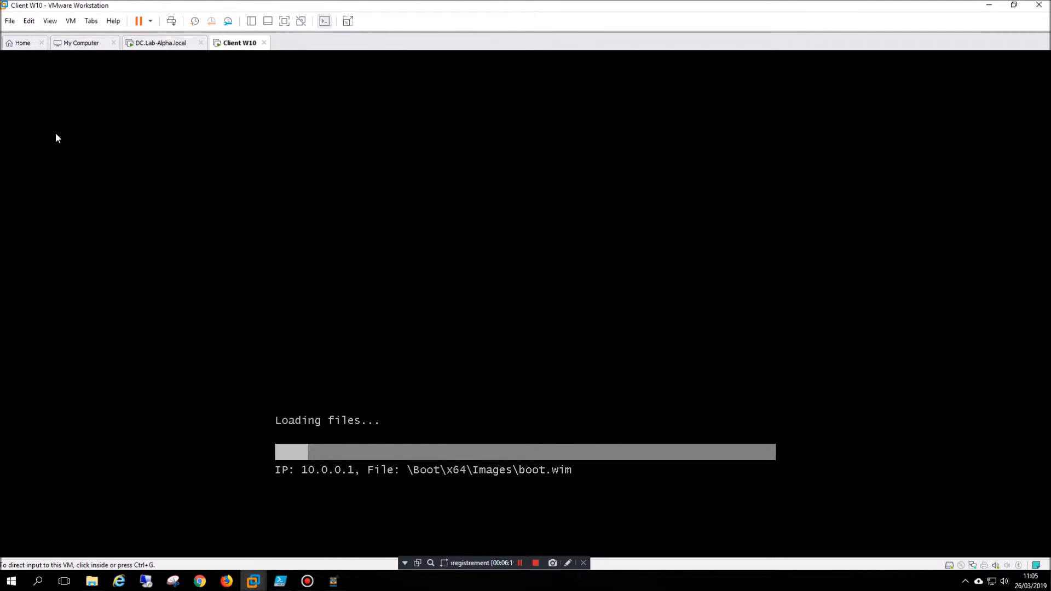
# - Switch to the DC server and examine the multicast transmissions, pending devices and driver groups in Windows Deployment Services
pyautogui.click(147, 44)
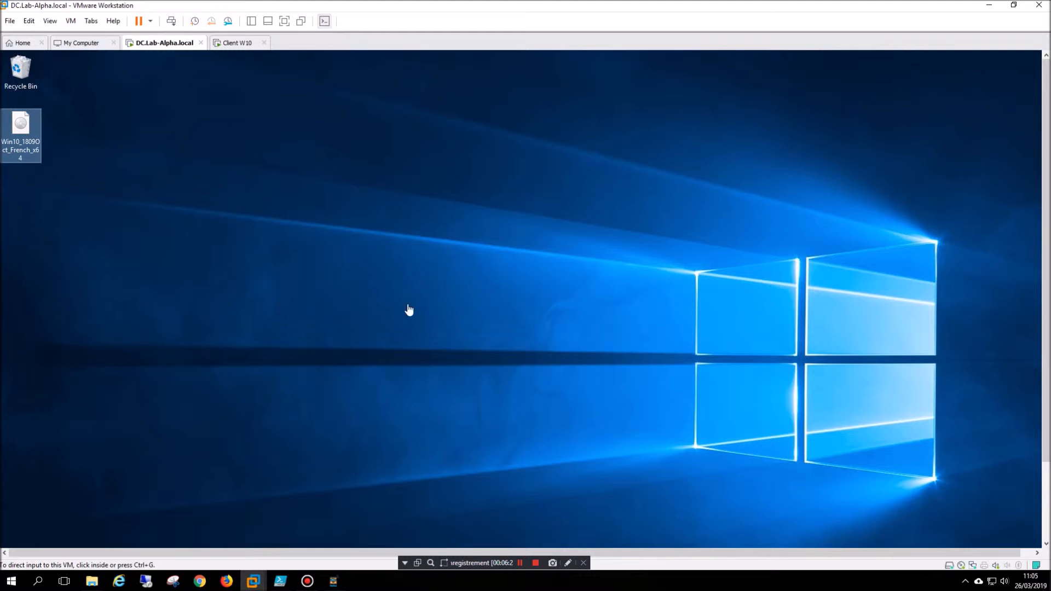
pyautogui.moveTo(1046, 323); pyautogui.dragTo(1049, 402)
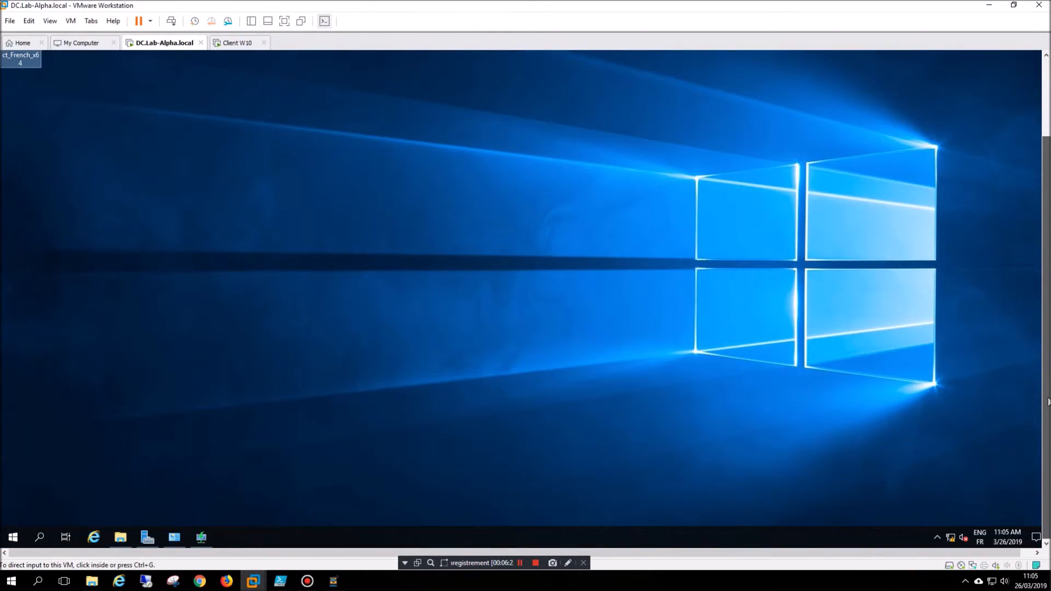
pyautogui.click(174, 537)
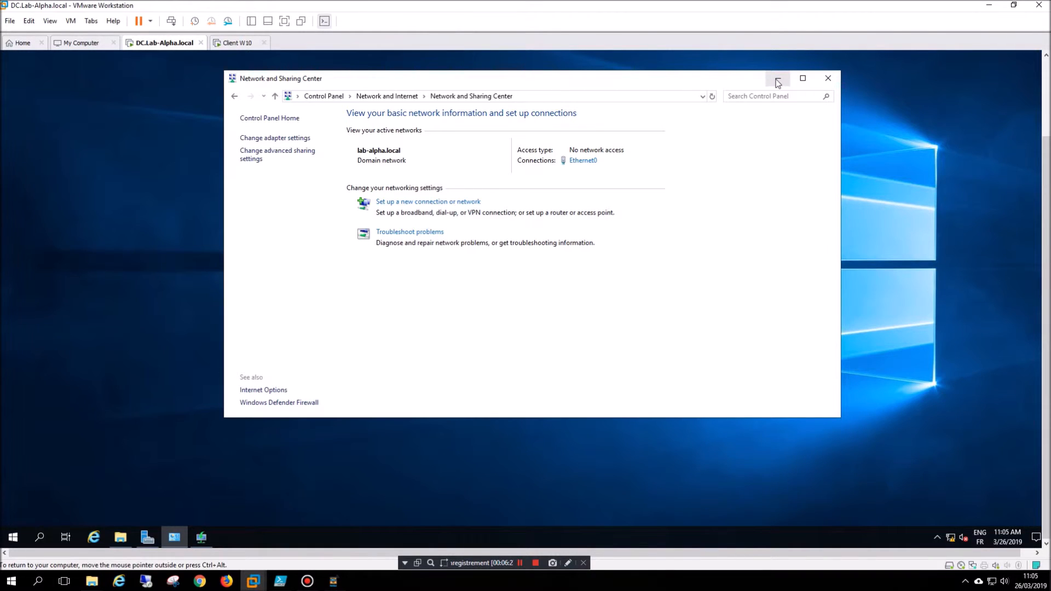
pyautogui.click(778, 81)
pyautogui.click(201, 537)
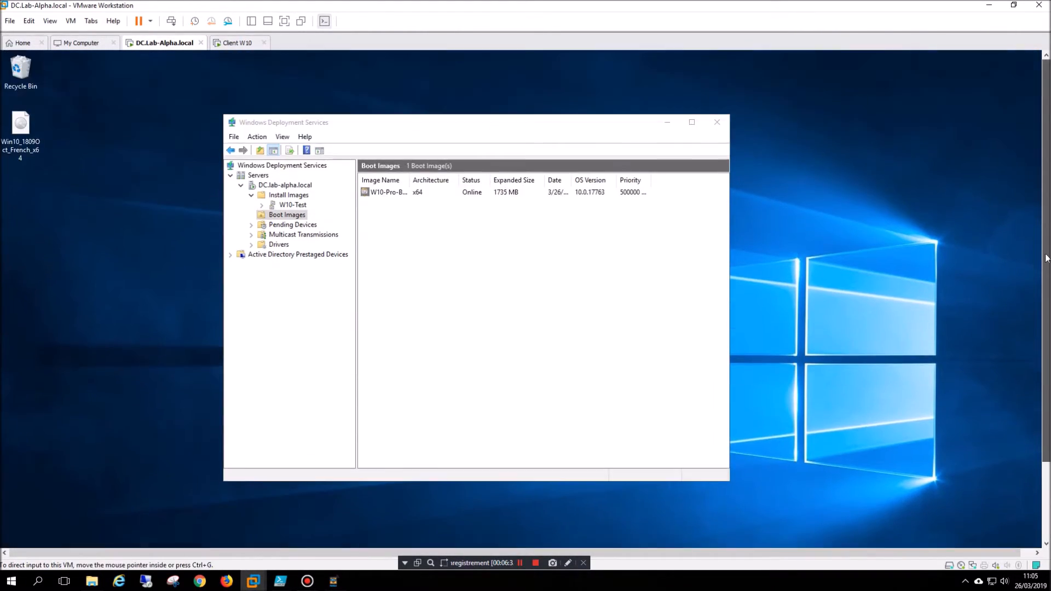
pyautogui.click(282, 236)
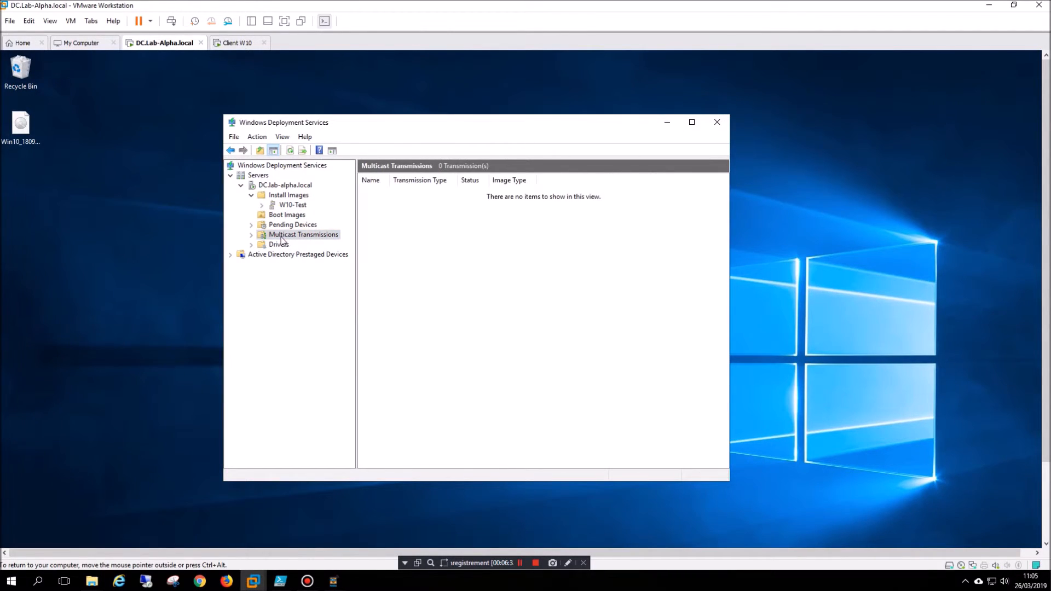
pyautogui.click(276, 227)
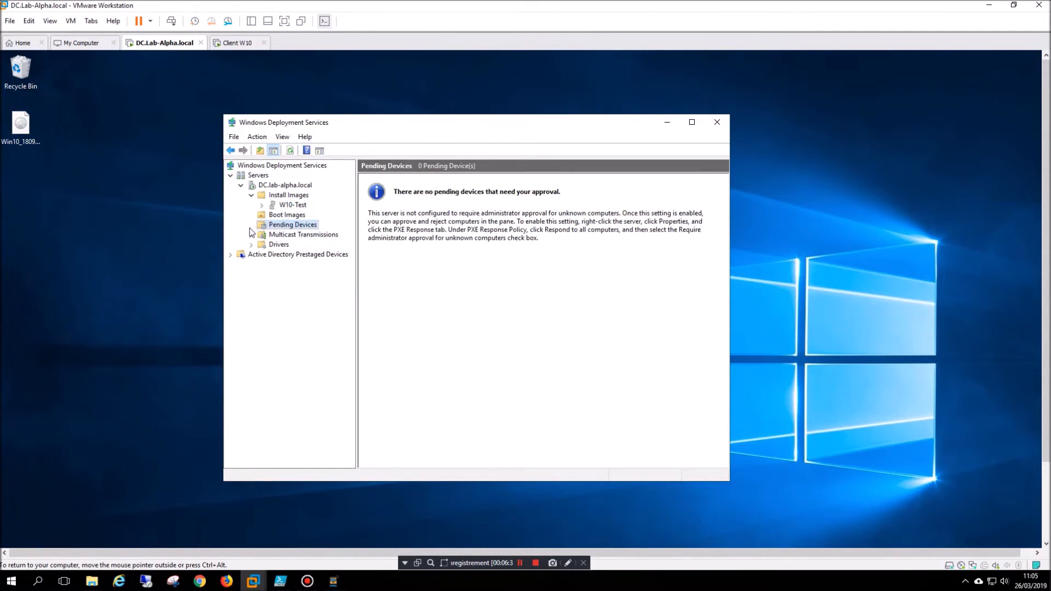
pyautogui.click(252, 245)
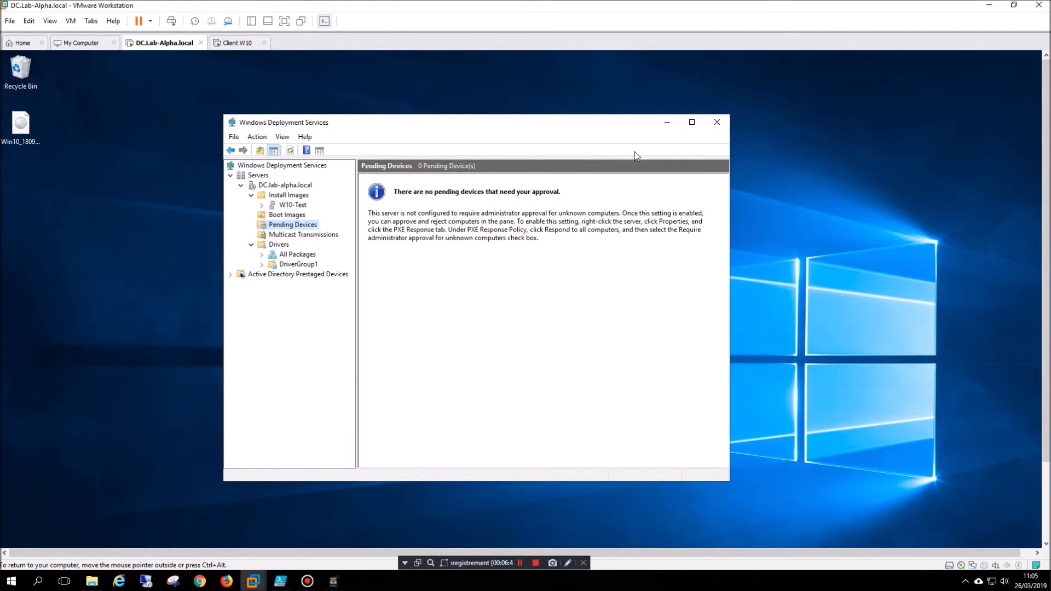
# - Return to Client W10 and accept Français (France) regional settings with the Français keyboard in Windows setup
pyautogui.click(237, 43)
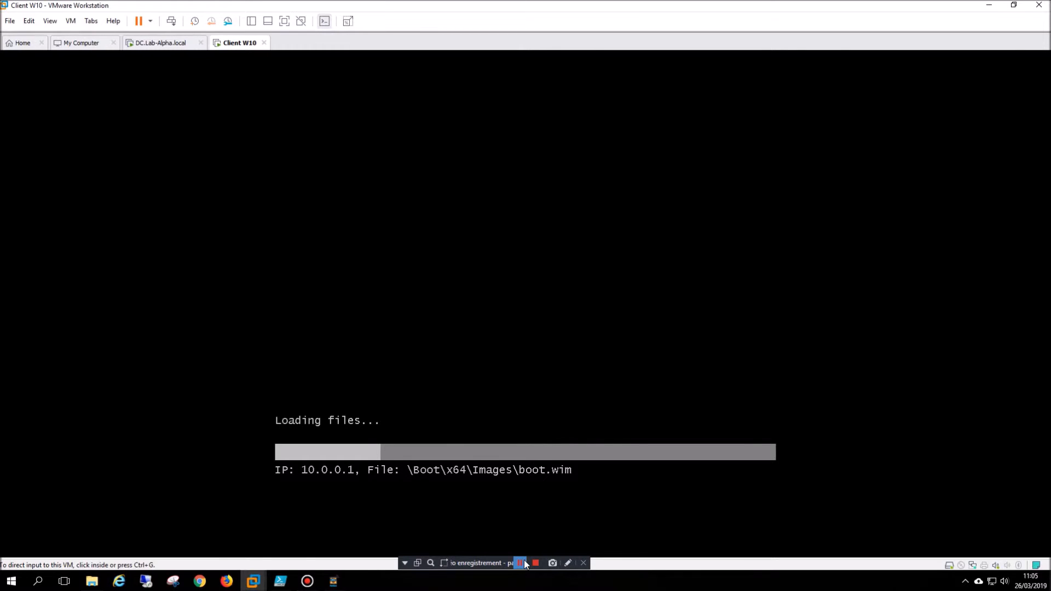
pyautogui.click(523, 561)
pyautogui.click(519, 563)
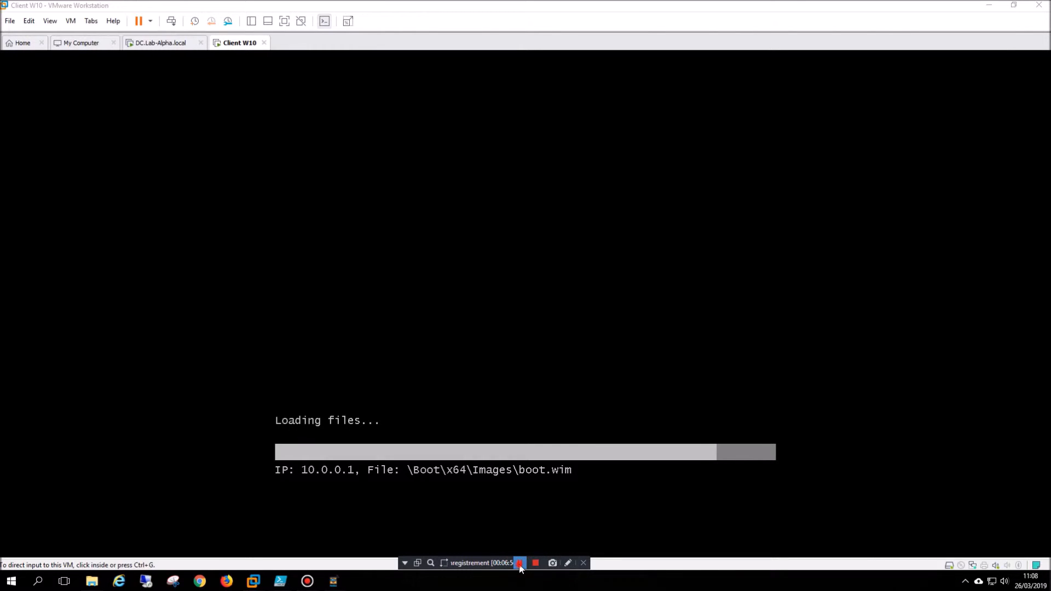
pyautogui.click(519, 564)
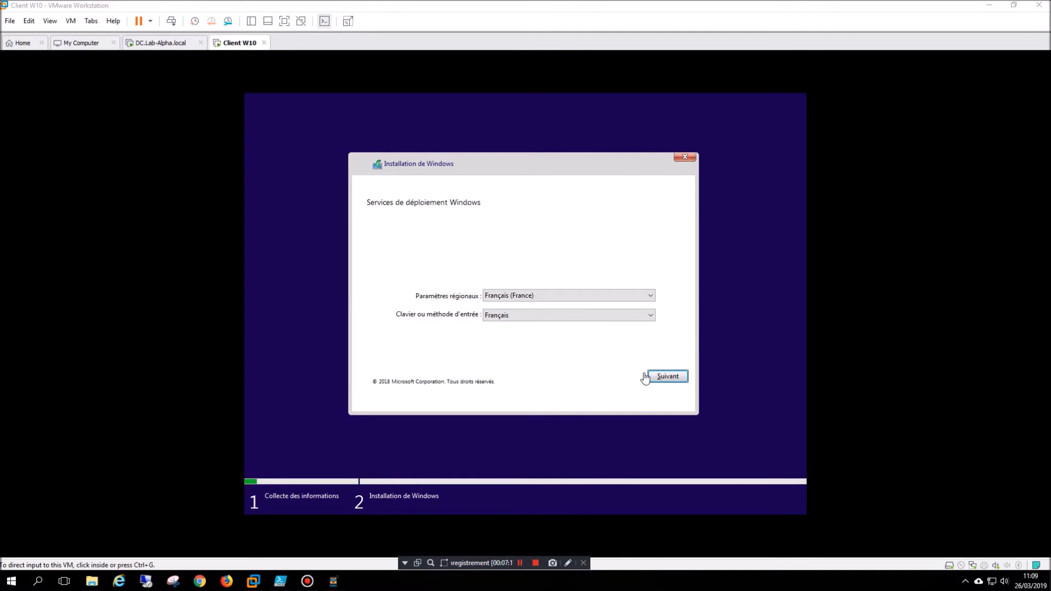
pyautogui.click(625, 382)
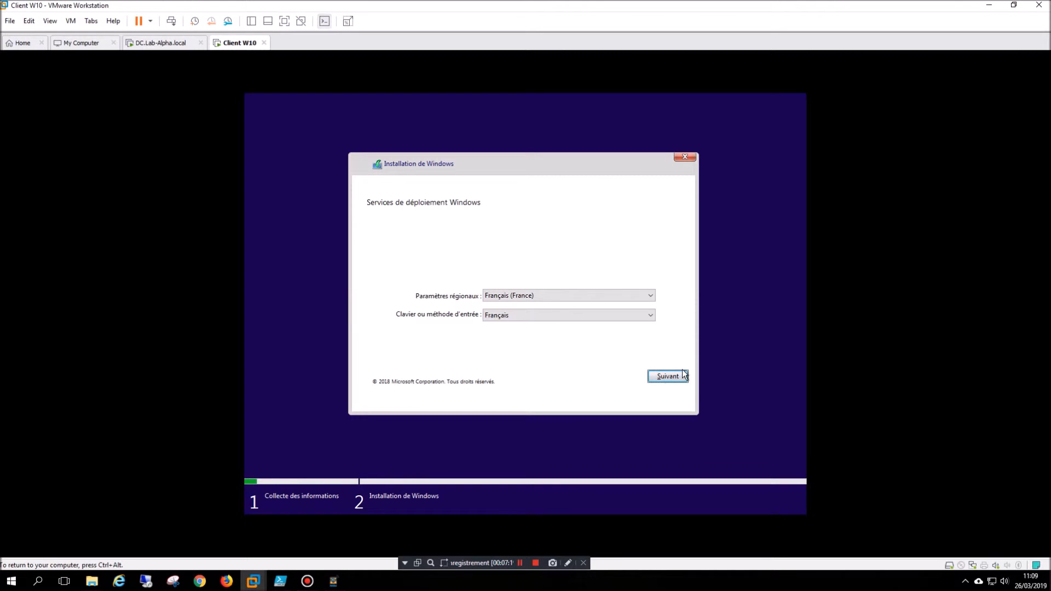
pyautogui.click(668, 377)
# - Sign in to the deployment server as Lab-Alpha\Administrator with the account password
pyautogui.write('Lab-Alpha')
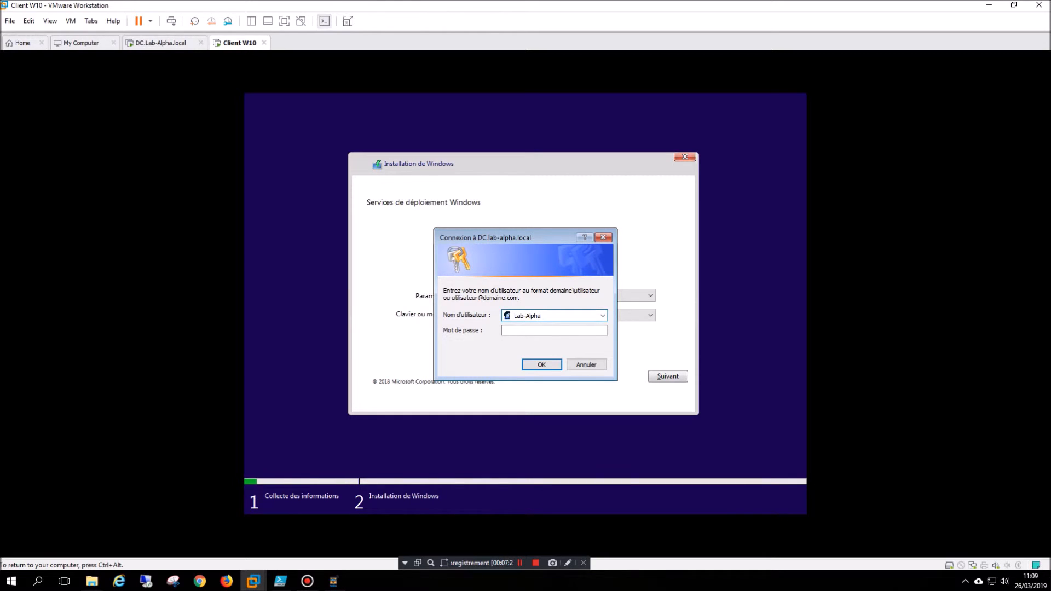
pyautogui.write('\\Administrator')
pyautogui.press('Tab')
pyautogui.write('••••')
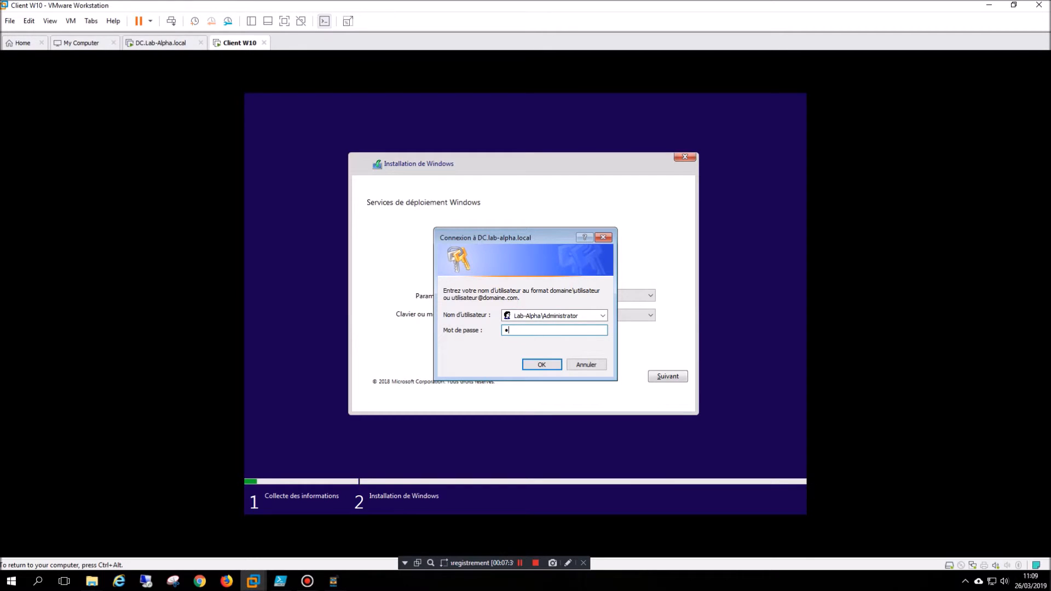
pyautogui.write('•••')
pyautogui.press('Return')
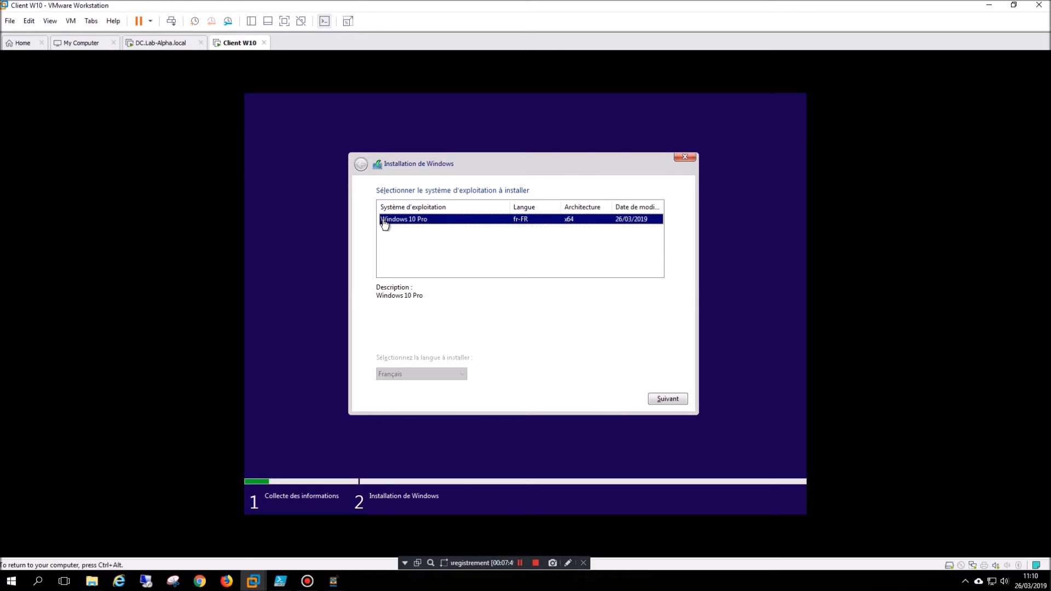
# - Choose the Windows 10 Pro image, start installing it on the unallocated space of drive 0, and release input from the virtual machine
pyautogui.click(660, 400)
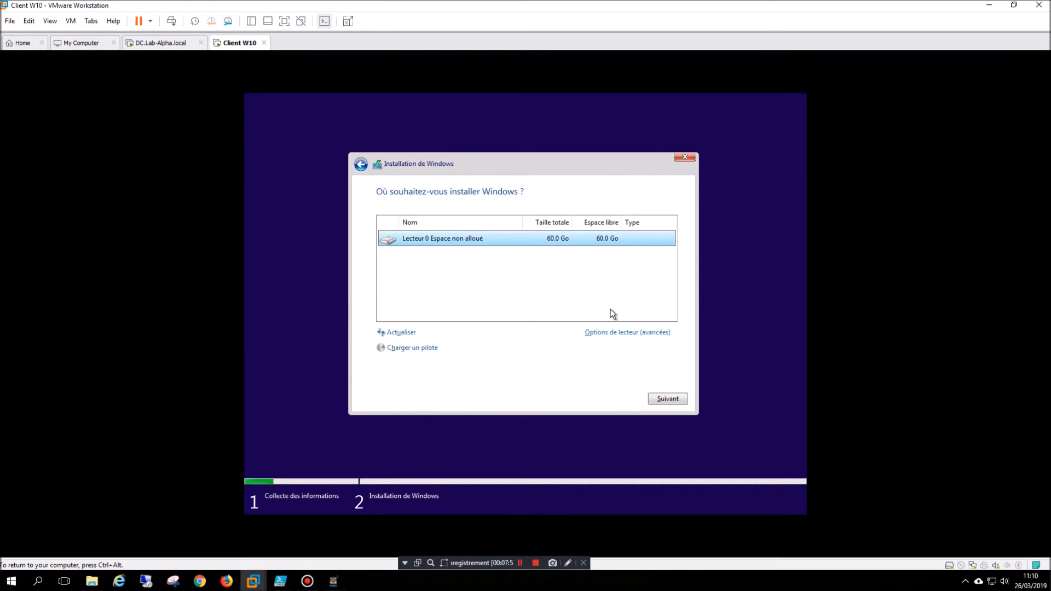
pyautogui.click(671, 400)
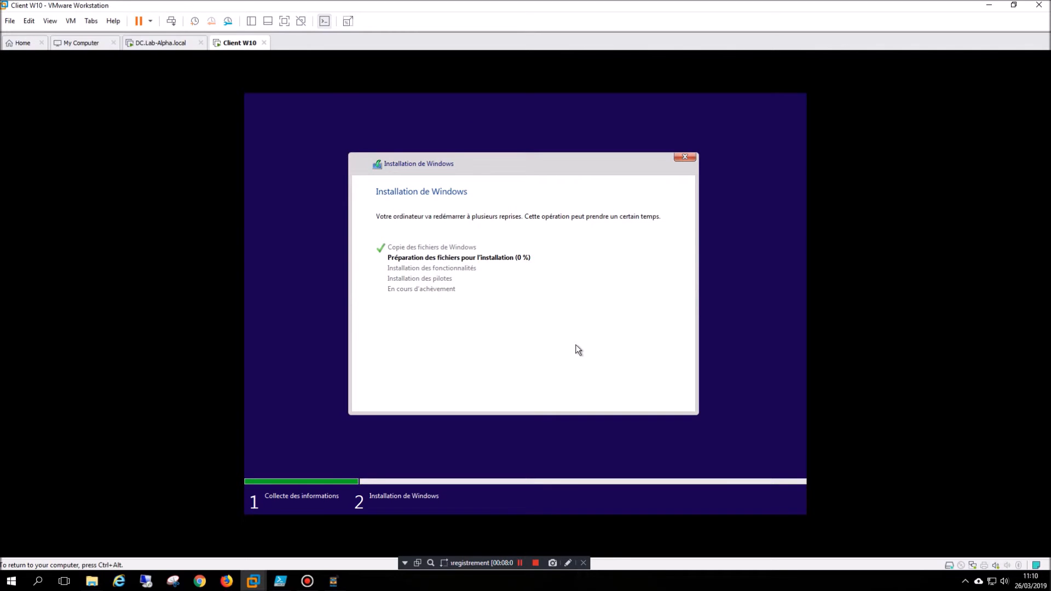
pyautogui.hotkey('ctrl', 'alt')
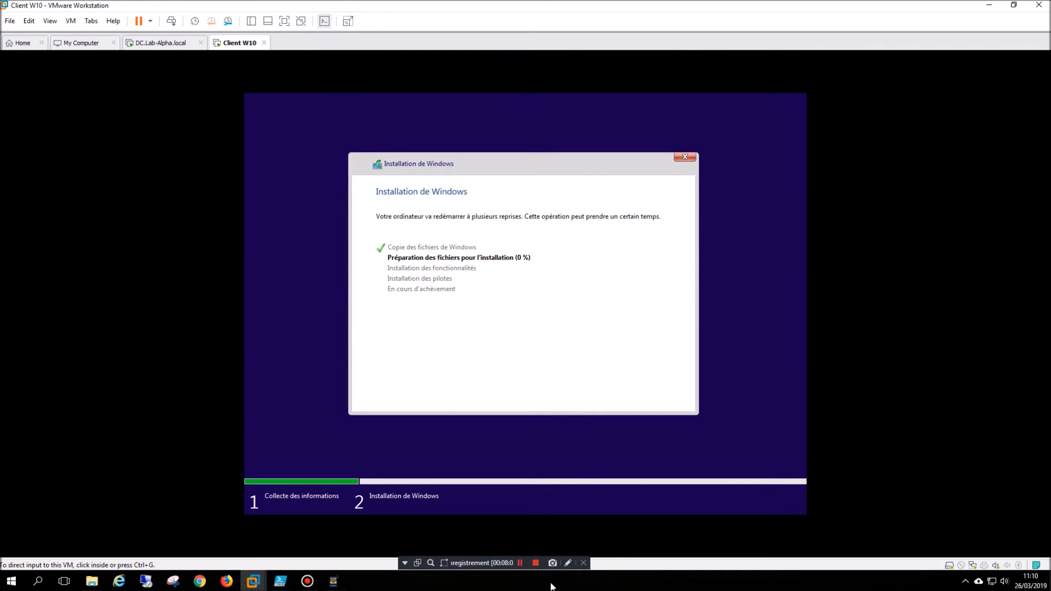
pyautogui.click(521, 563)
pyautogui.click(523, 564)
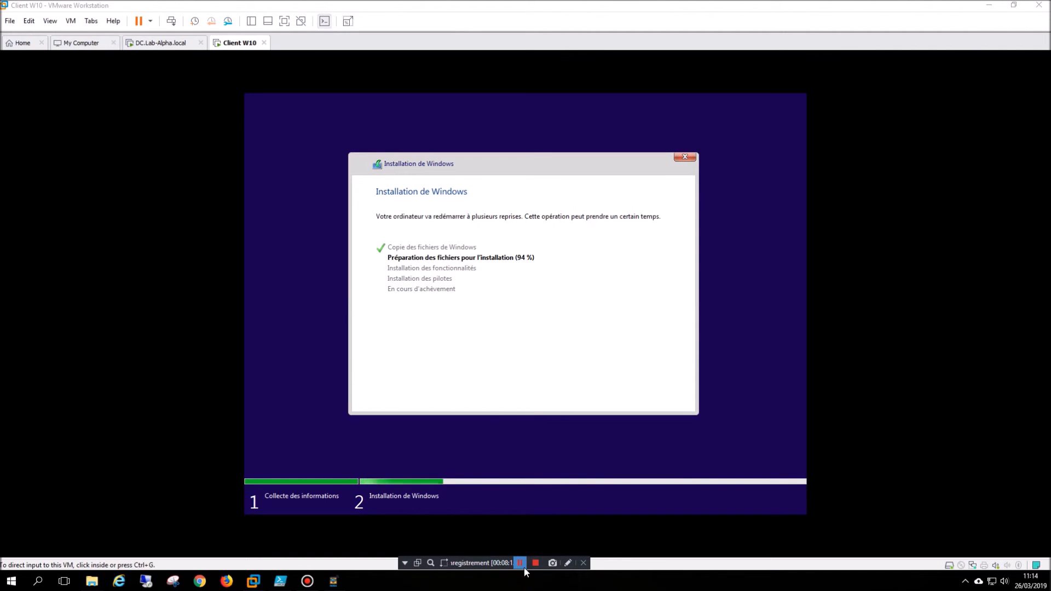
pyautogui.click(521, 563)
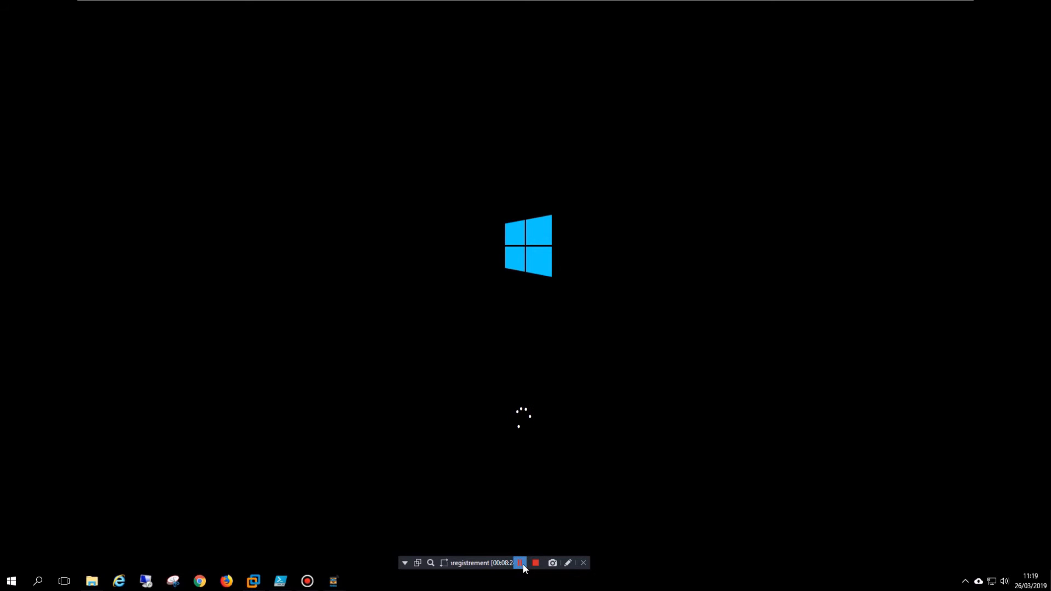
pyautogui.click(523, 564)
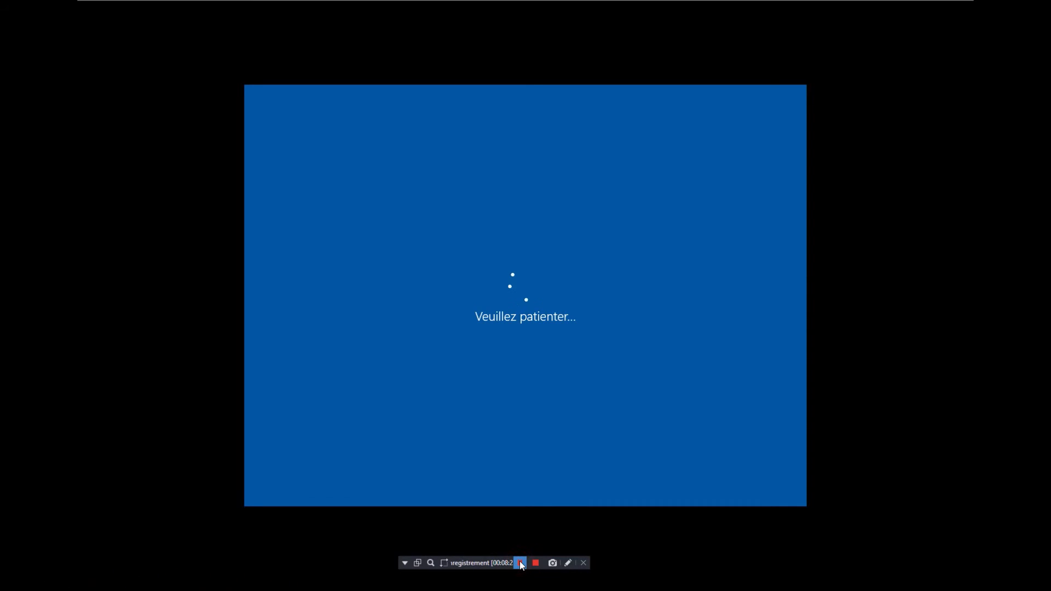
pyautogui.click(520, 563)
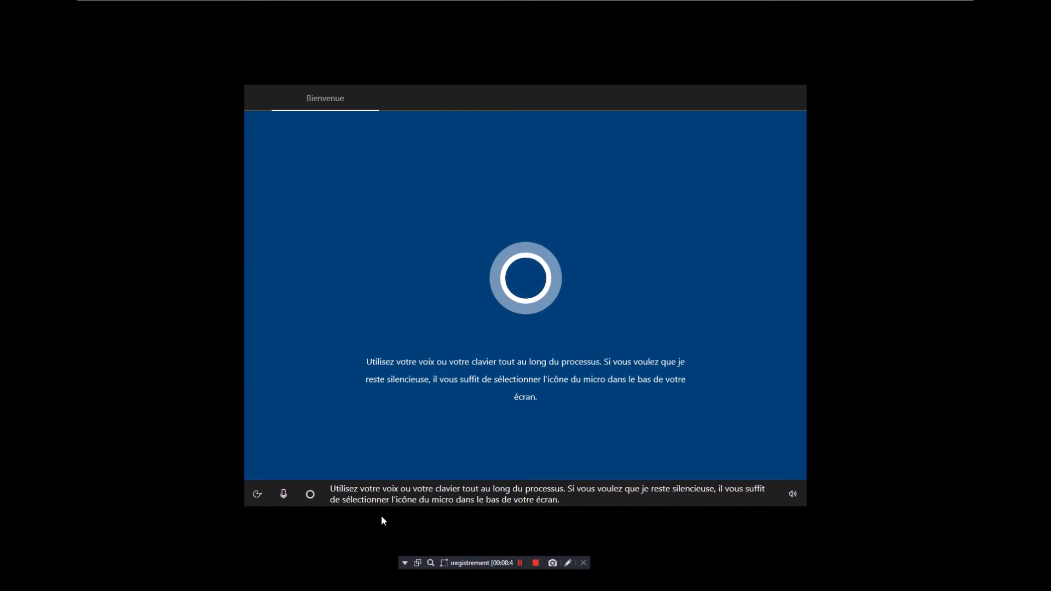
# - Turn off the Cortana voice assistant's microphone on the Windows welcome screen
pyautogui.click(489, 401)
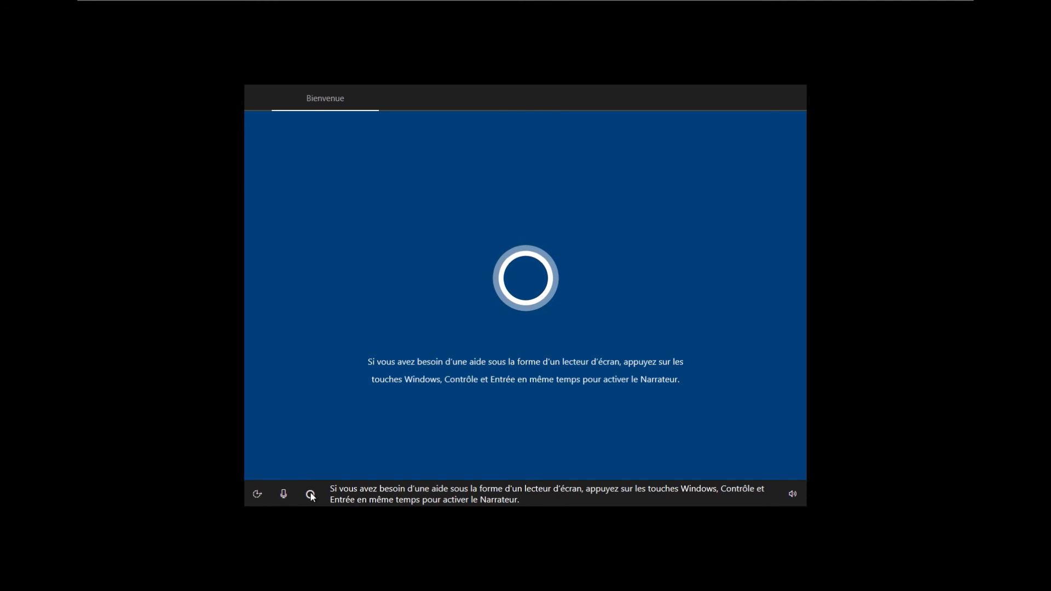
pyautogui.click(278, 493)
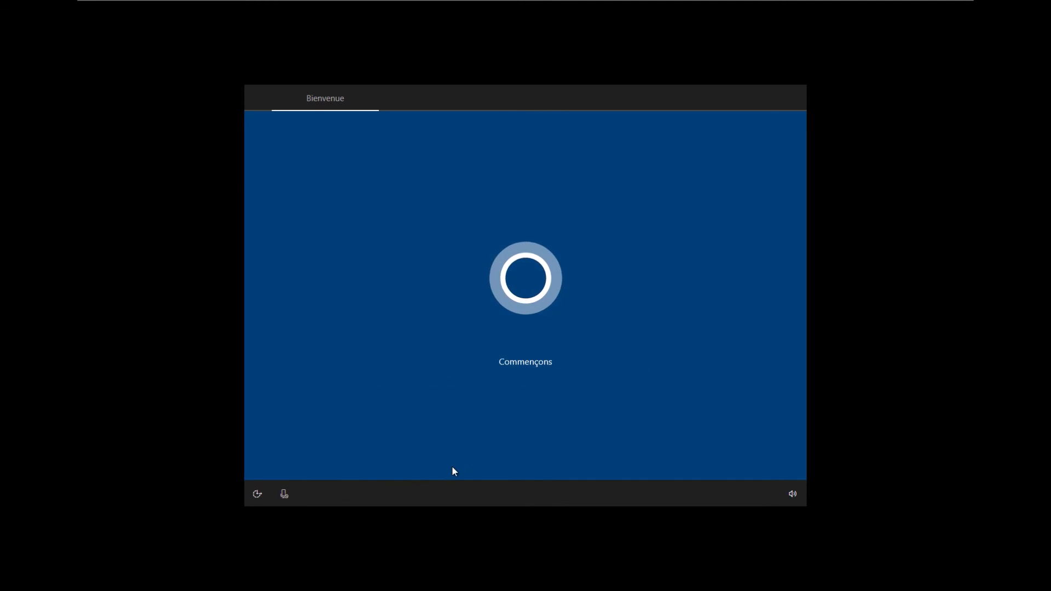